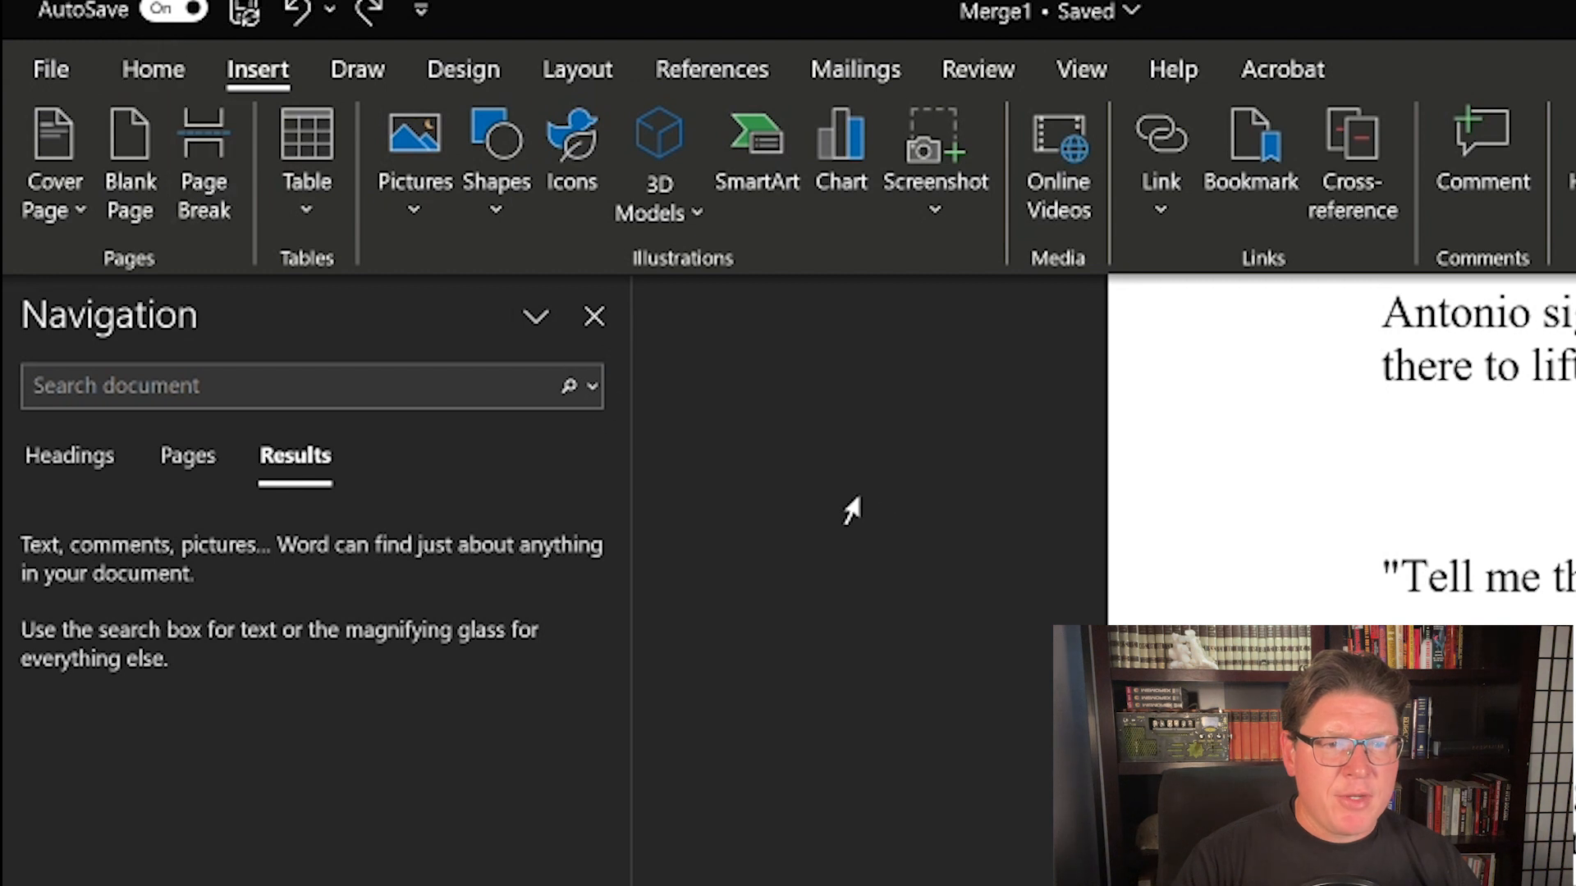
Step: Open Find and Replace for the document and check that Use wildcards and Ignore white-space characters are enabled
left_click(592, 386)
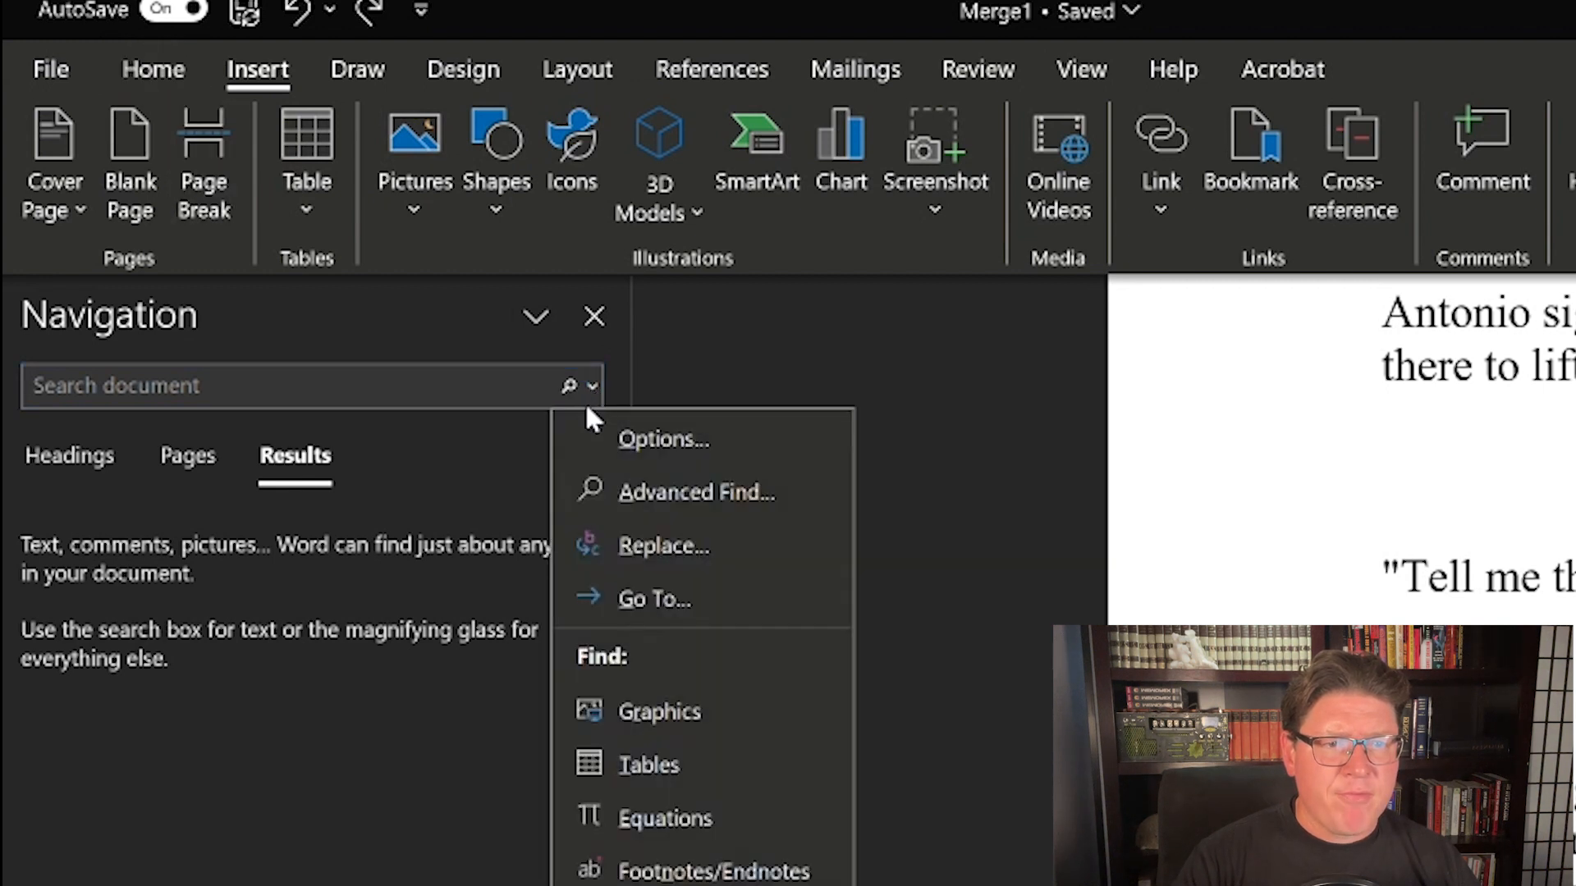
left_click(652, 546)
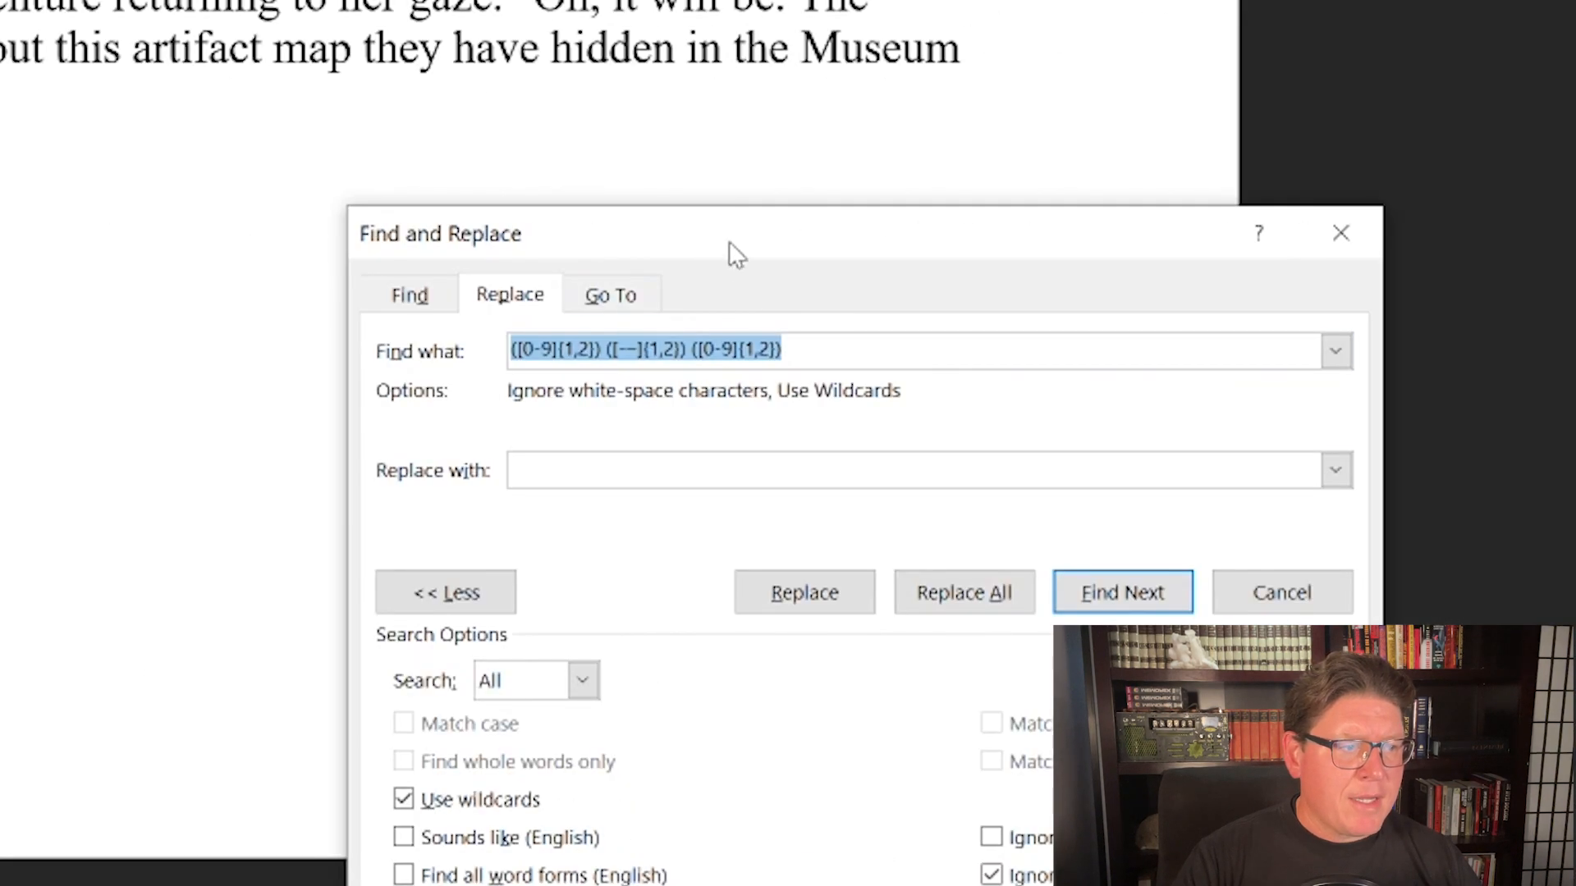
left_click_drag(728, 241, 790, 244)
left_click(811, 286)
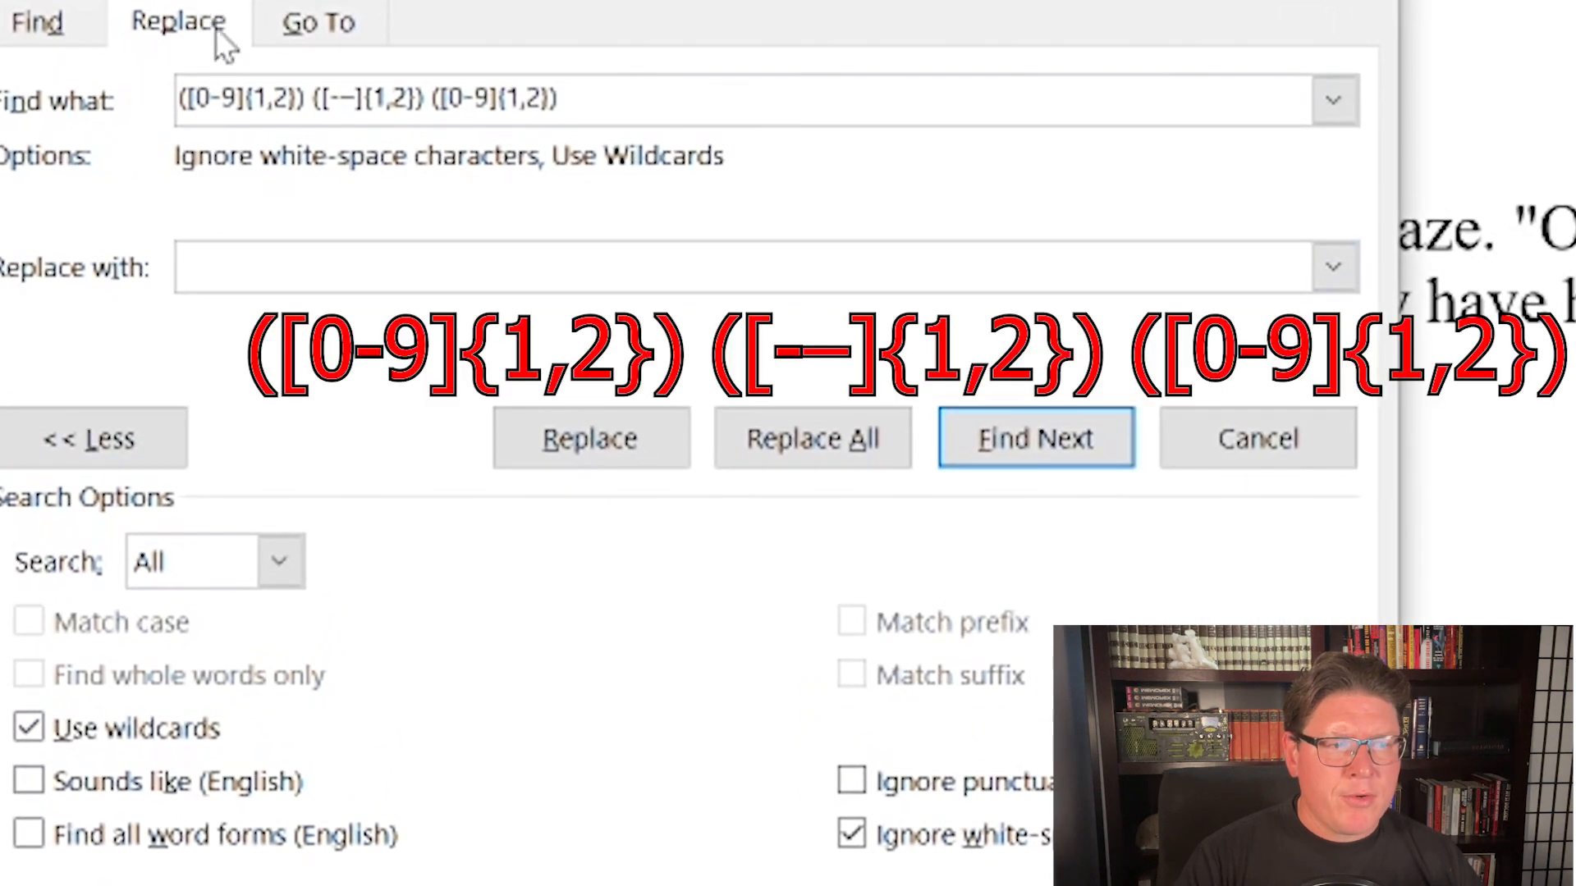
left_click(59, 729)
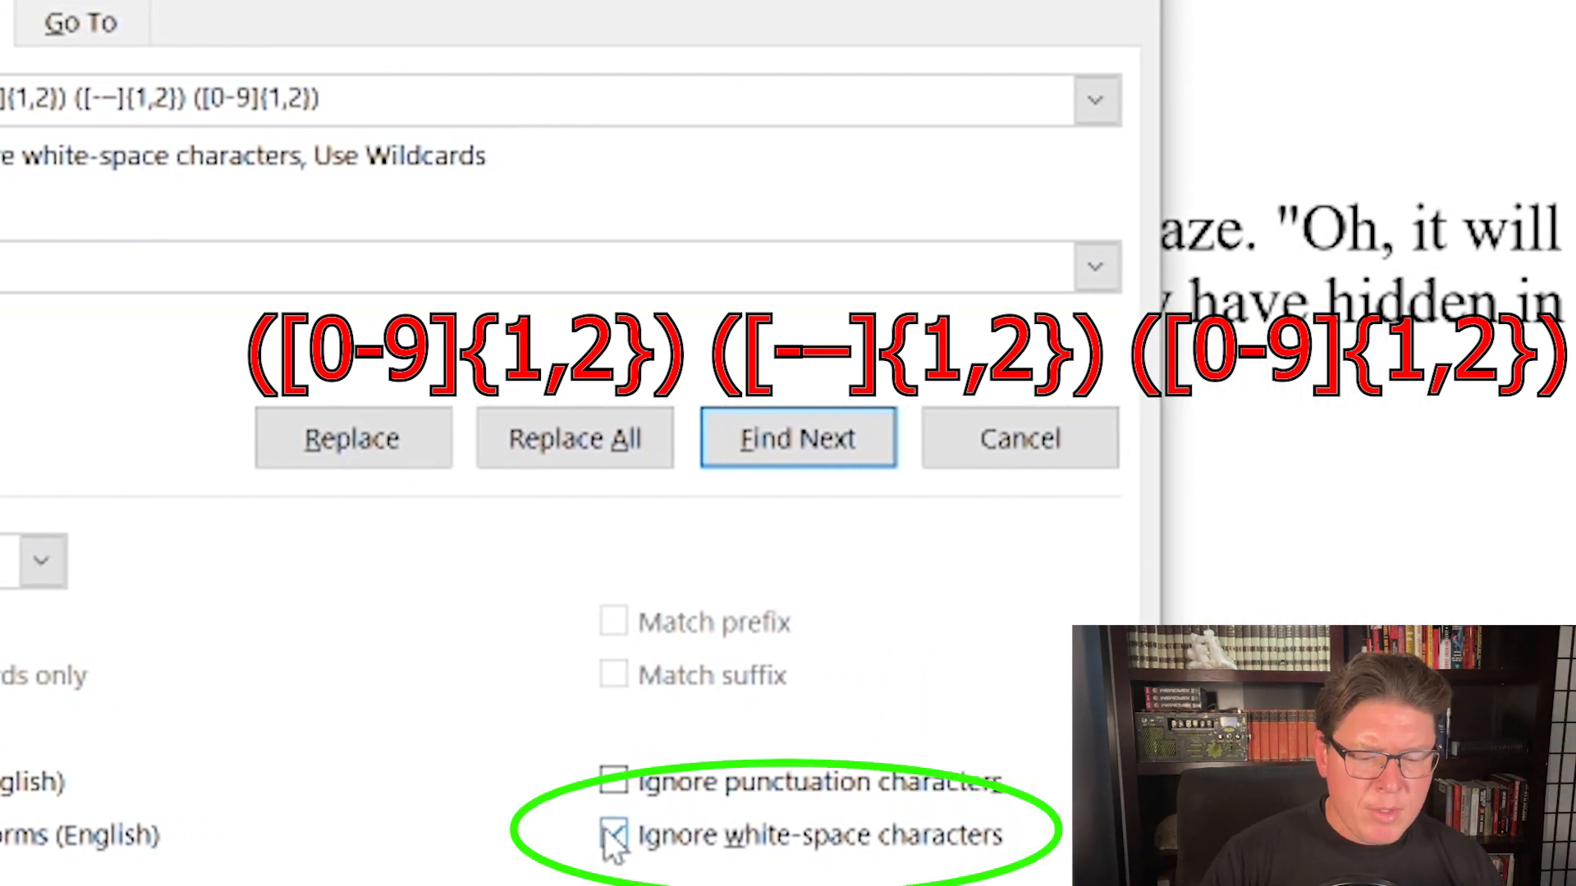
key("ctrl")
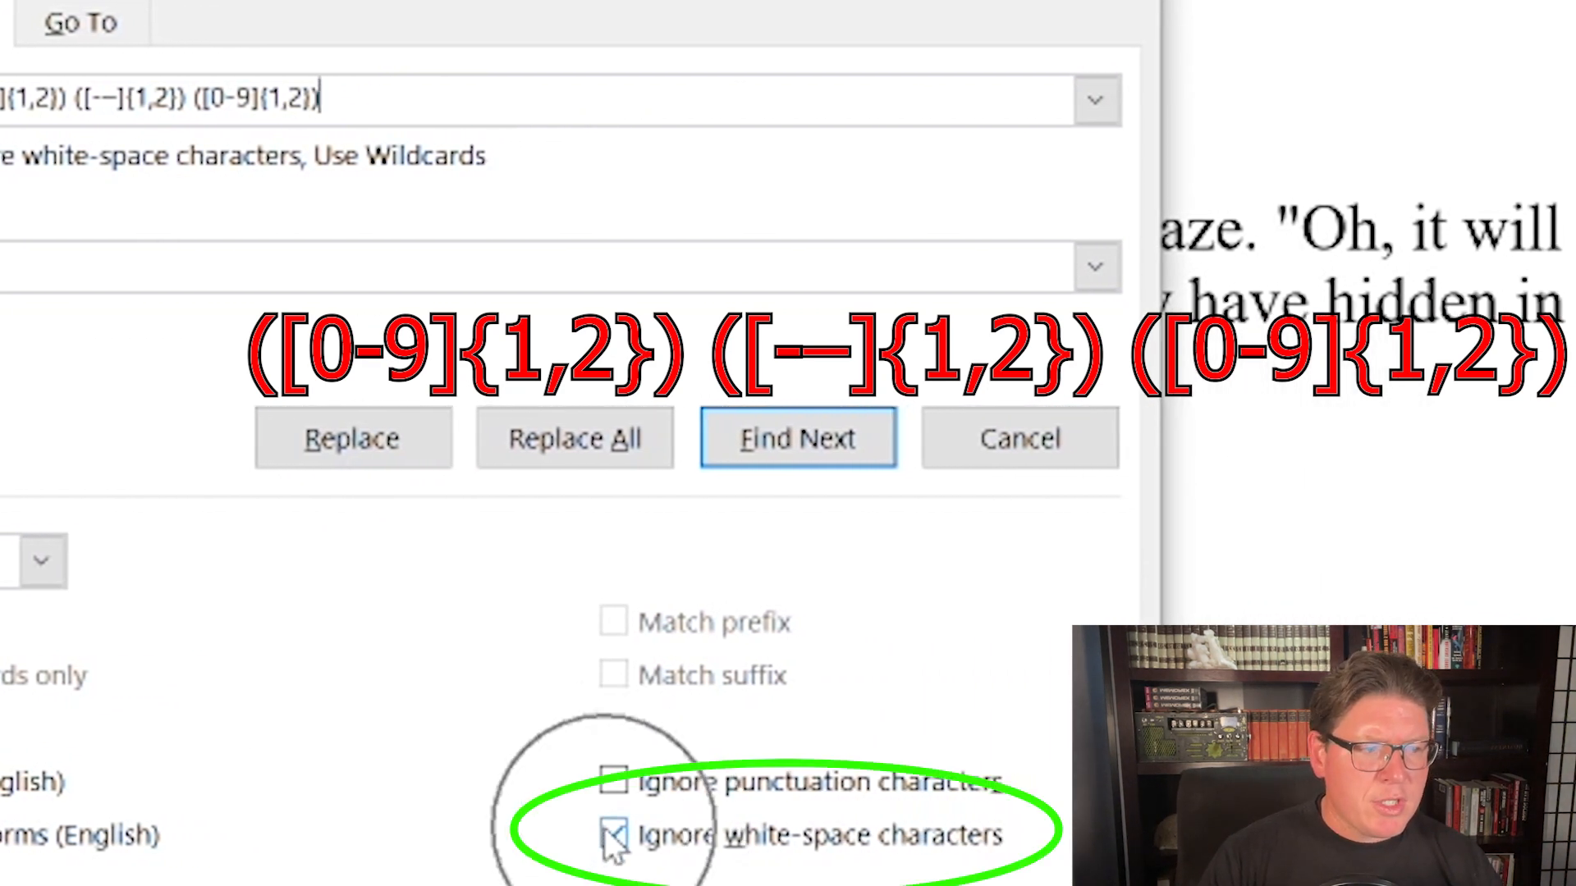
key("ctrl")
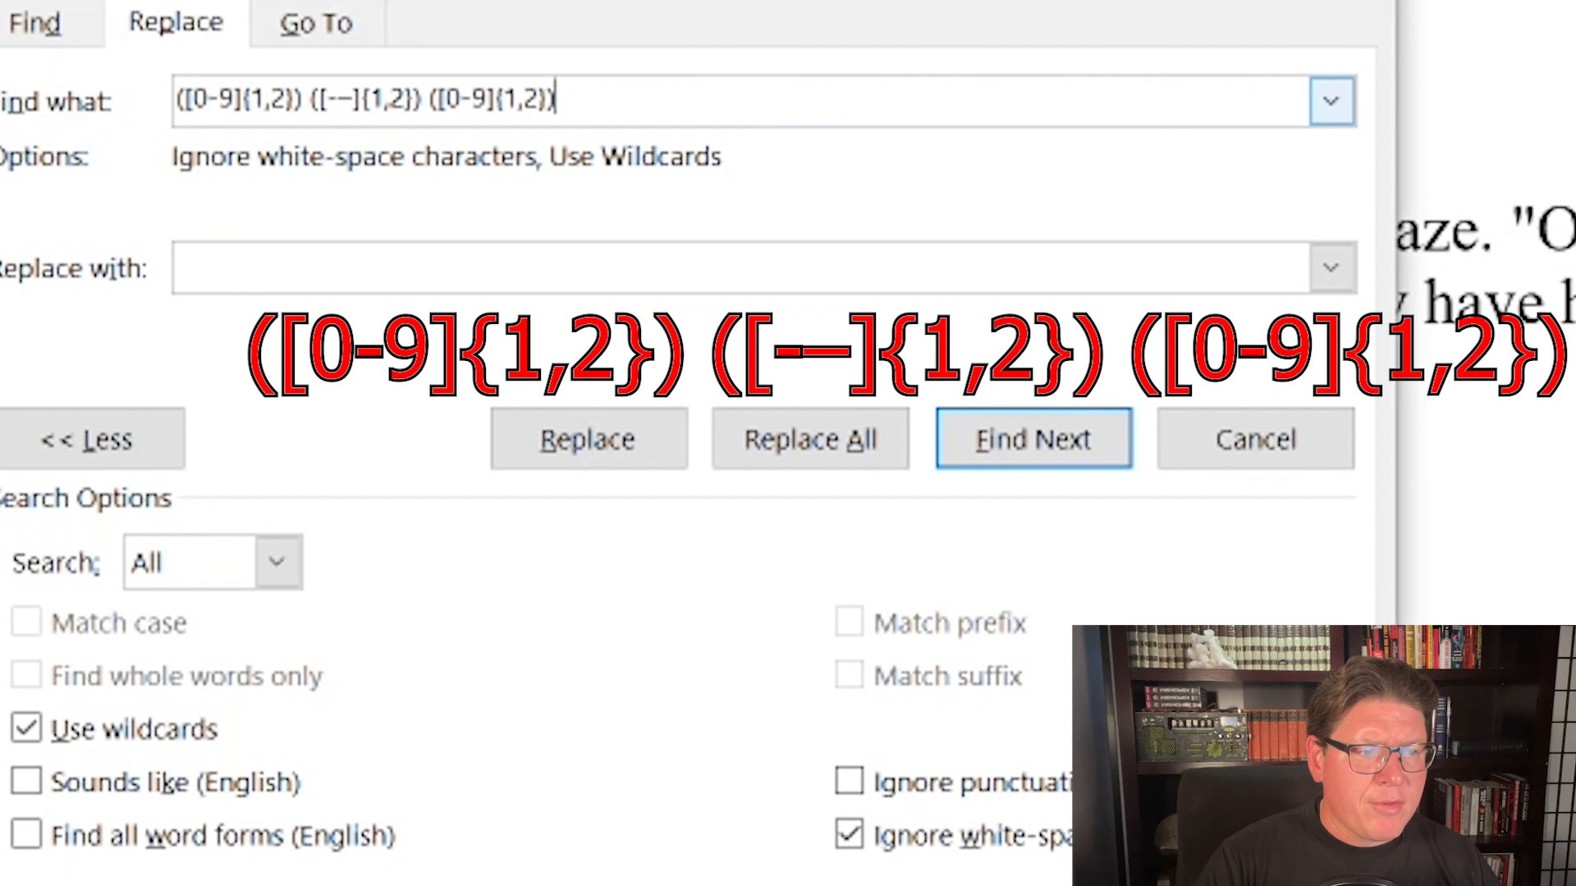
Step: Examine the whole find pattern, highlighting the [0-9] range and the {1,2} count in its first group
left_click_drag(557, 100, 175, 100)
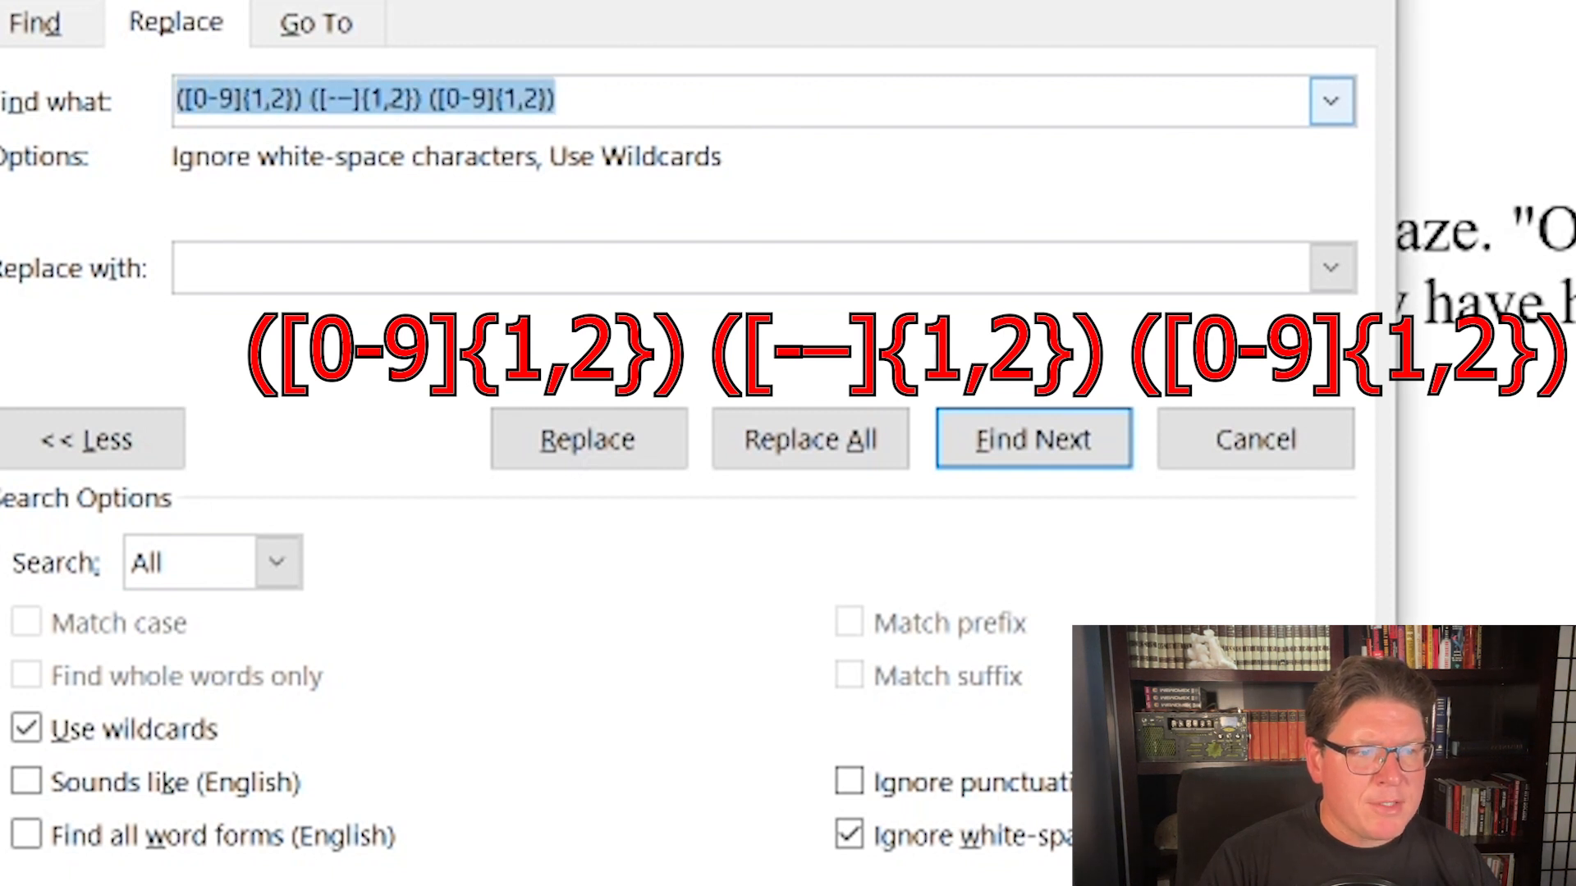
left_click(486, 100)
left_click(560, 100)
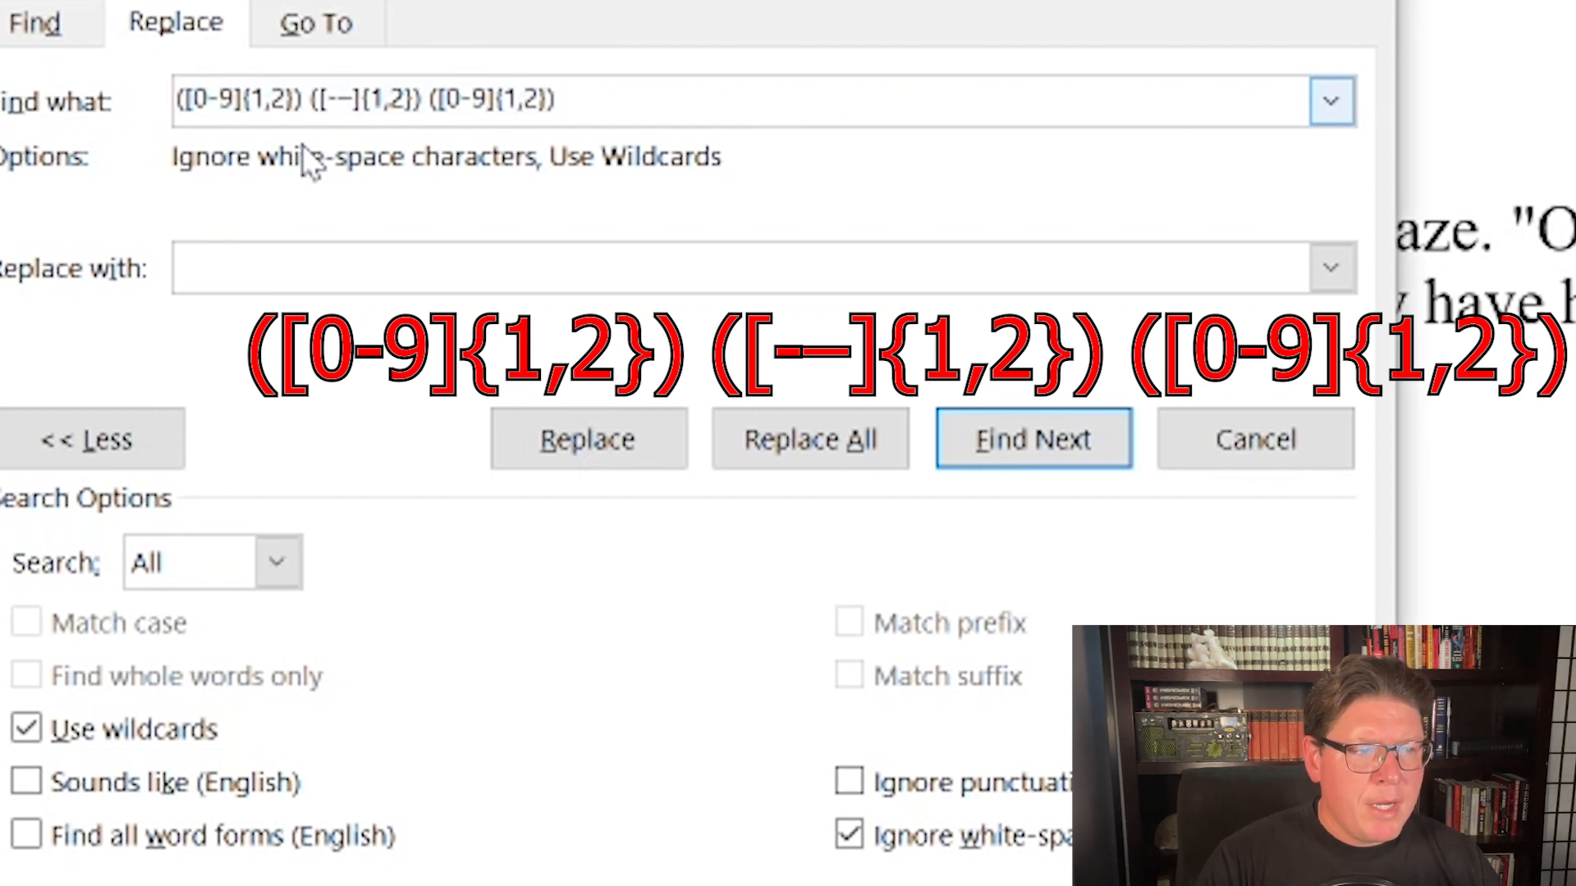
left_click_drag(183, 100, 236, 100)
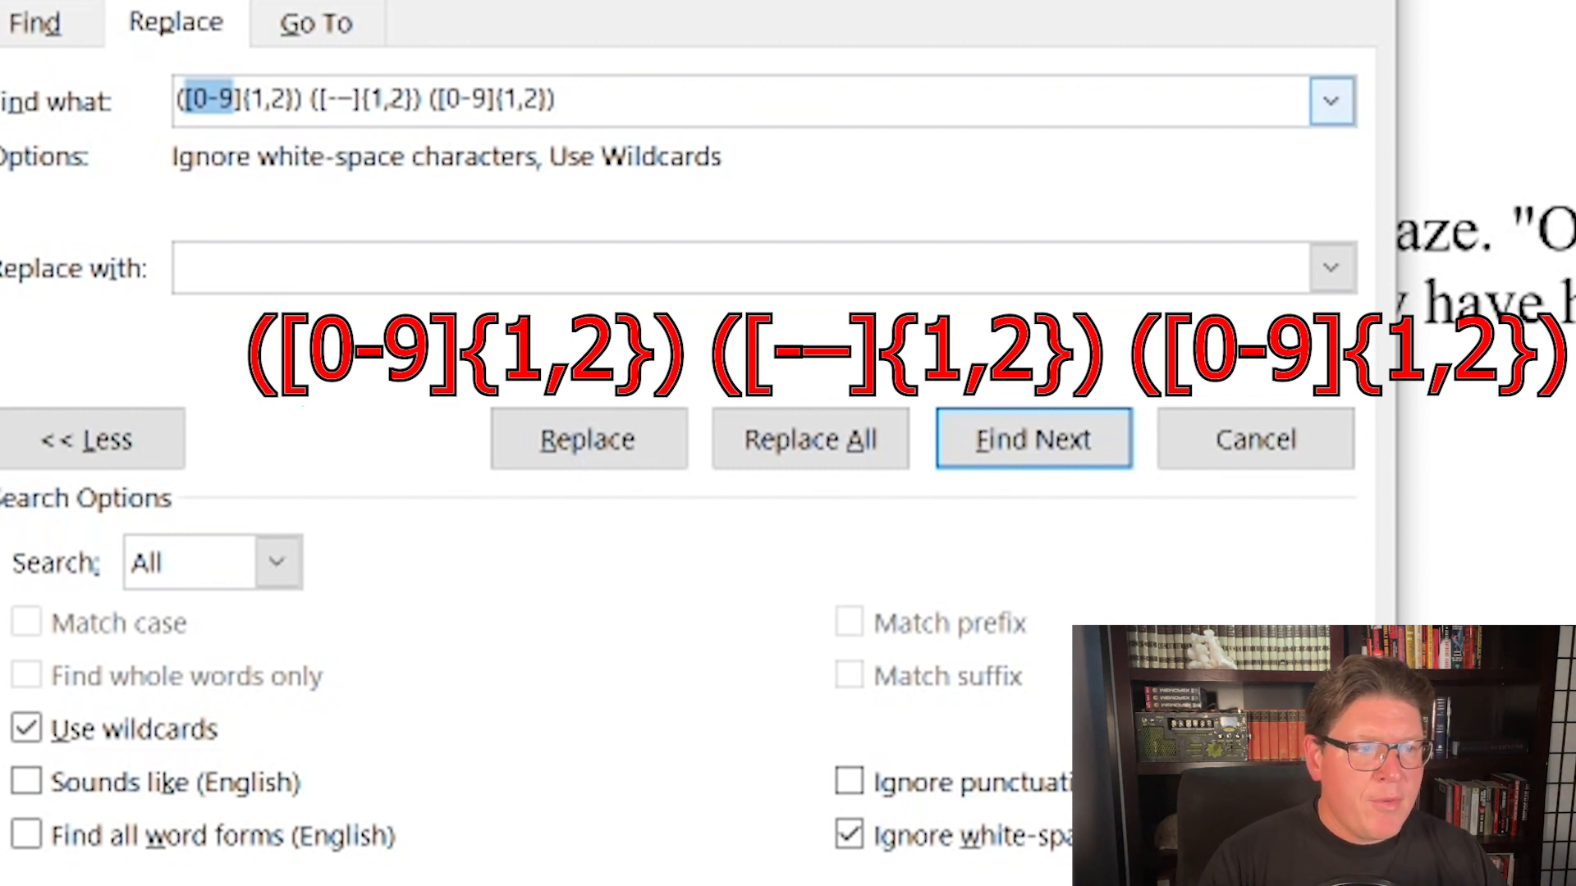
left_click_drag(234, 99, 286, 99)
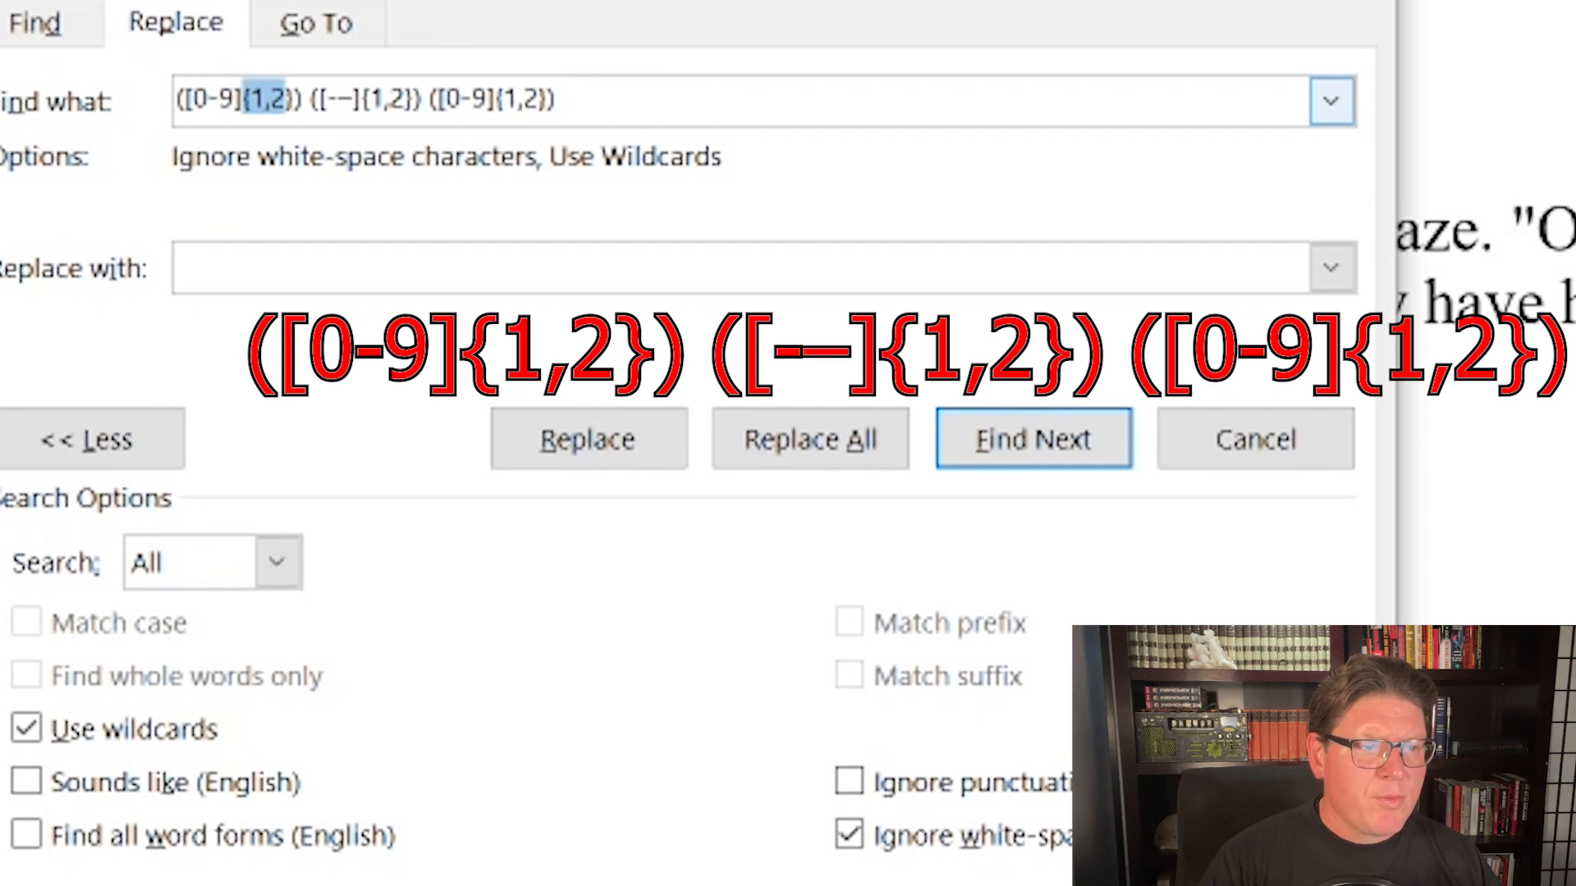
Step: Examine the dash characters in the pattern's middle group and view the En Dash entry among the special search characters
left_click_drag(318, 99, 337, 100)
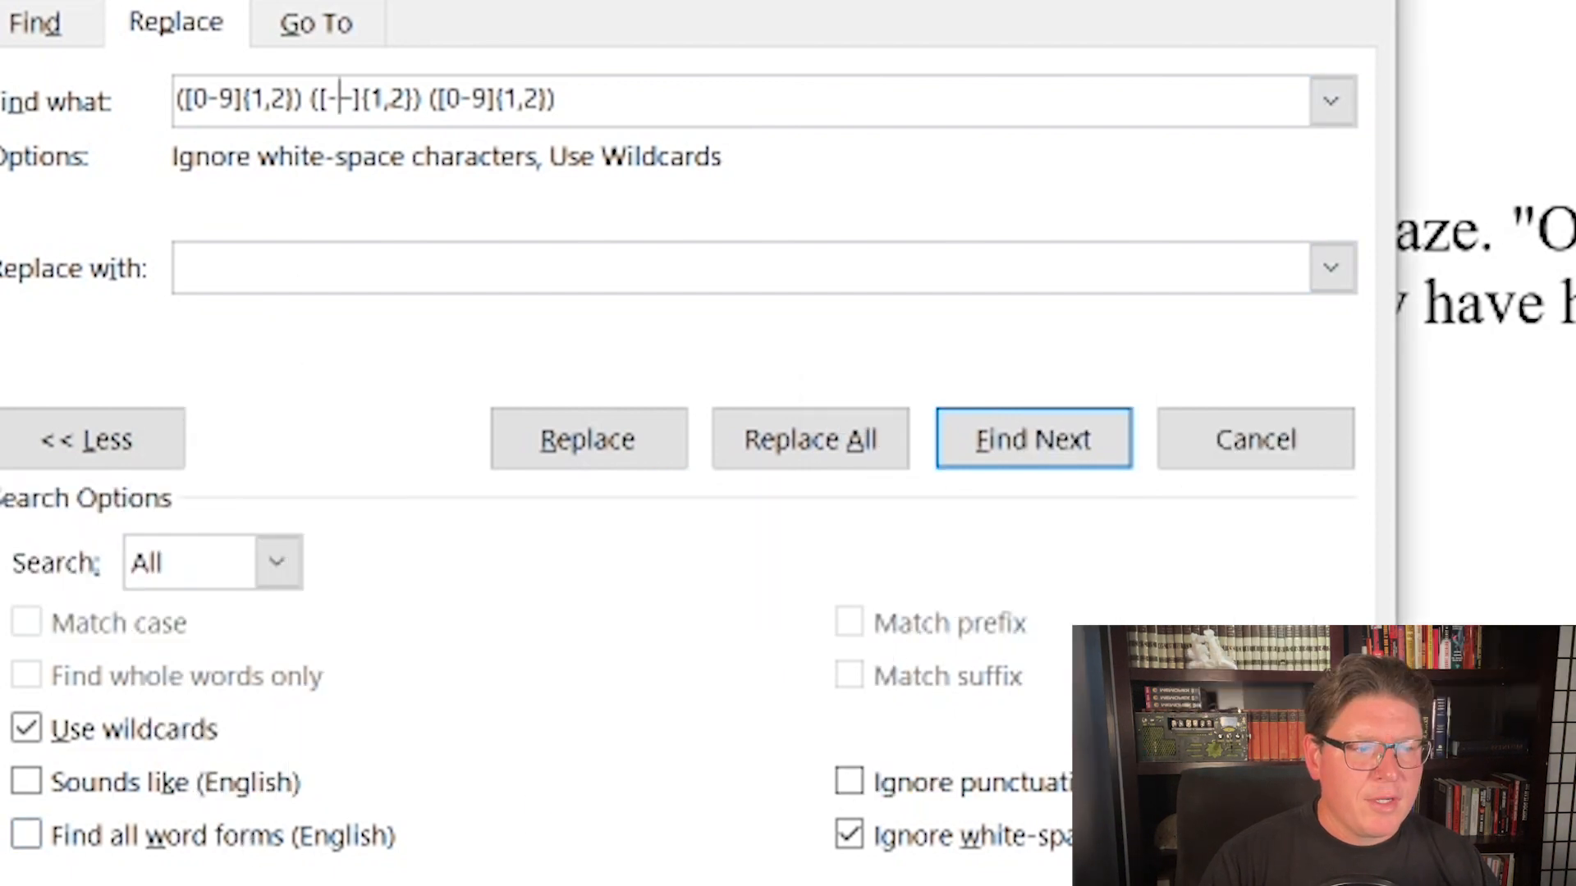
left_click(361, 885)
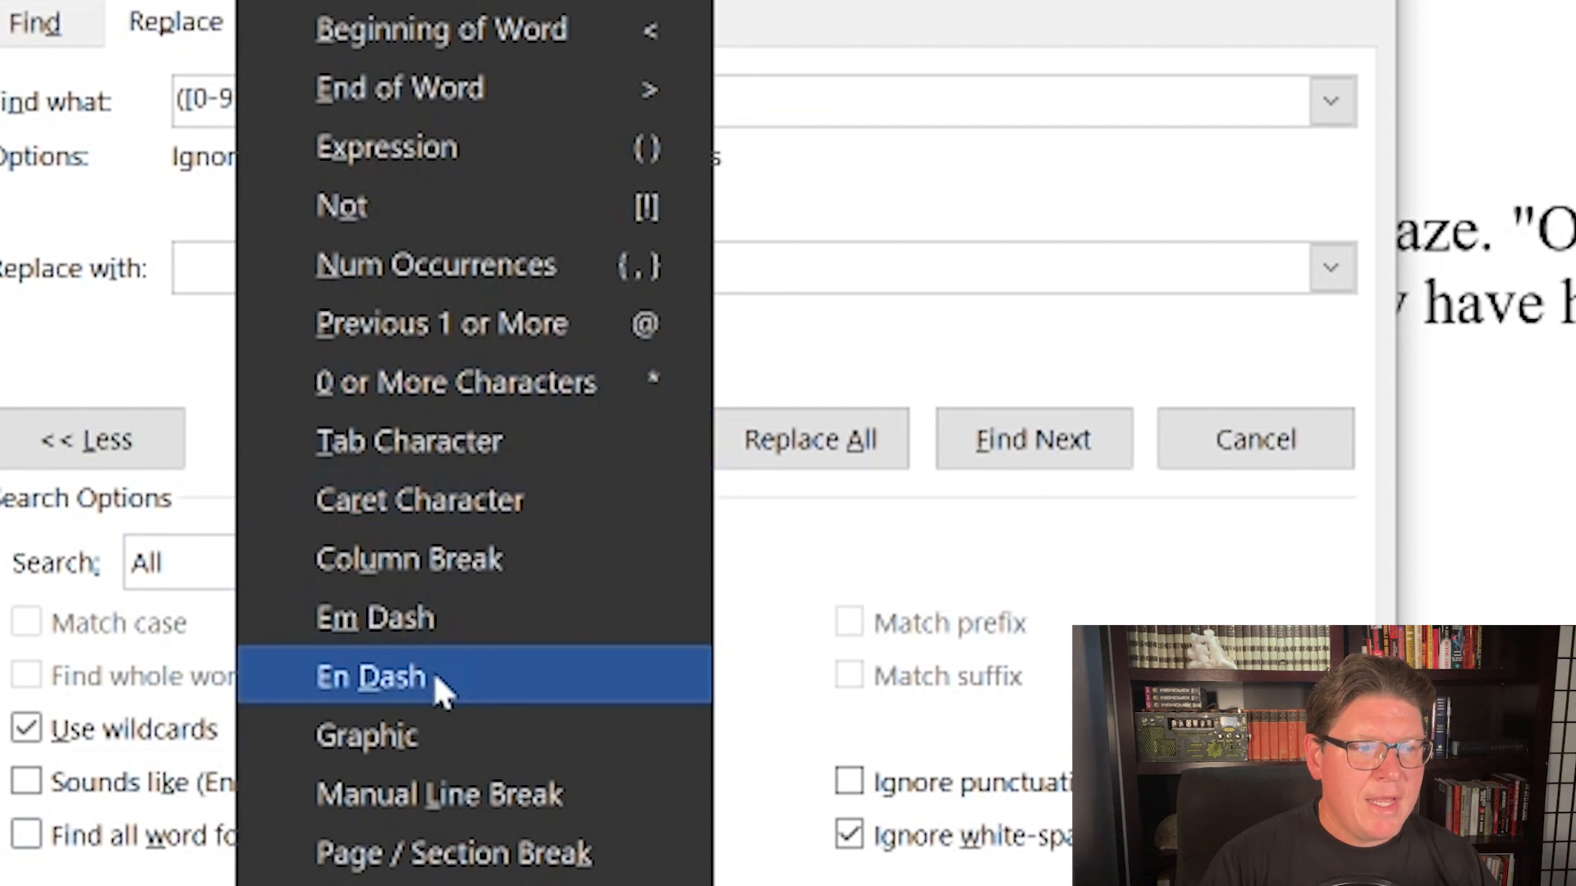
left_click(106, 347)
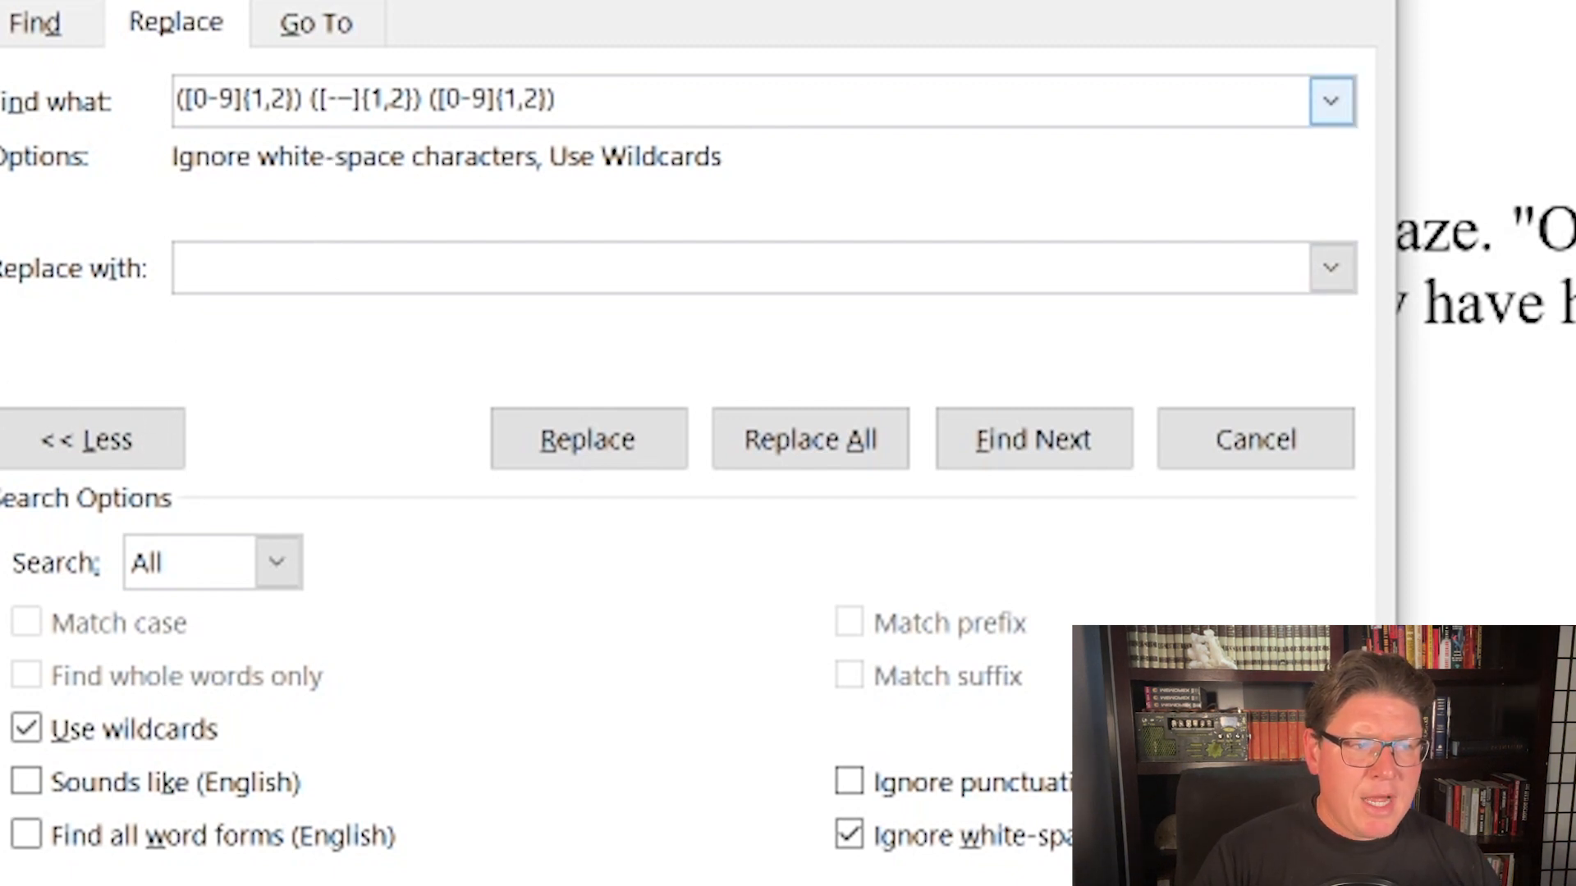
left_click_drag(326, 99, 353, 99)
left_click(352, 99)
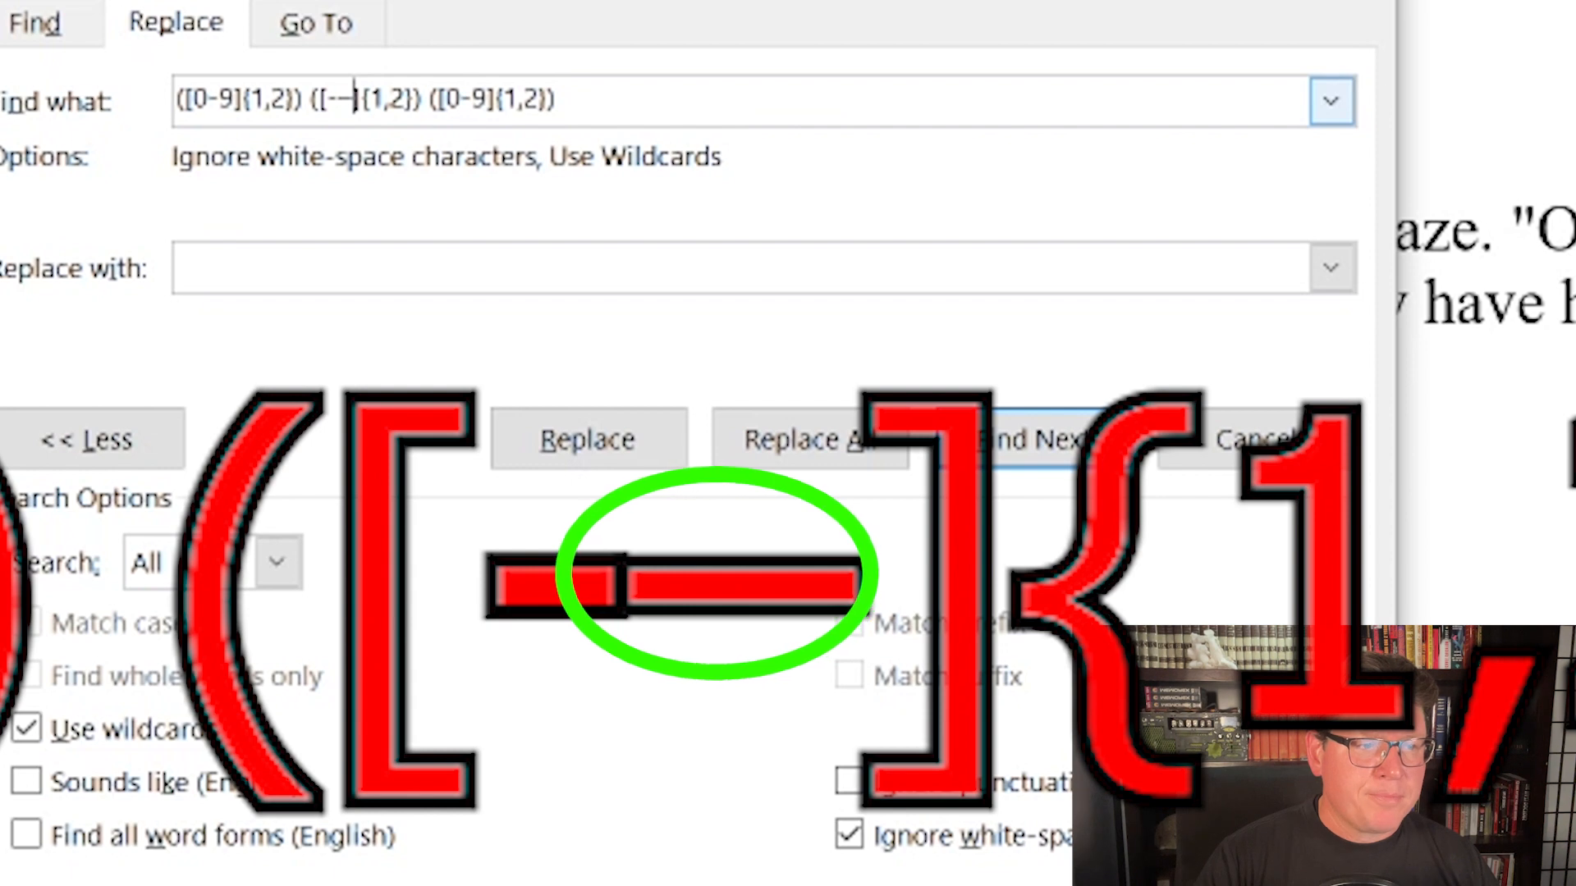
Step: Highlight the 1,2 occurrence count in the pattern's middle group and the closing [0-9]{1,2} group
key("Right")
key("Right")
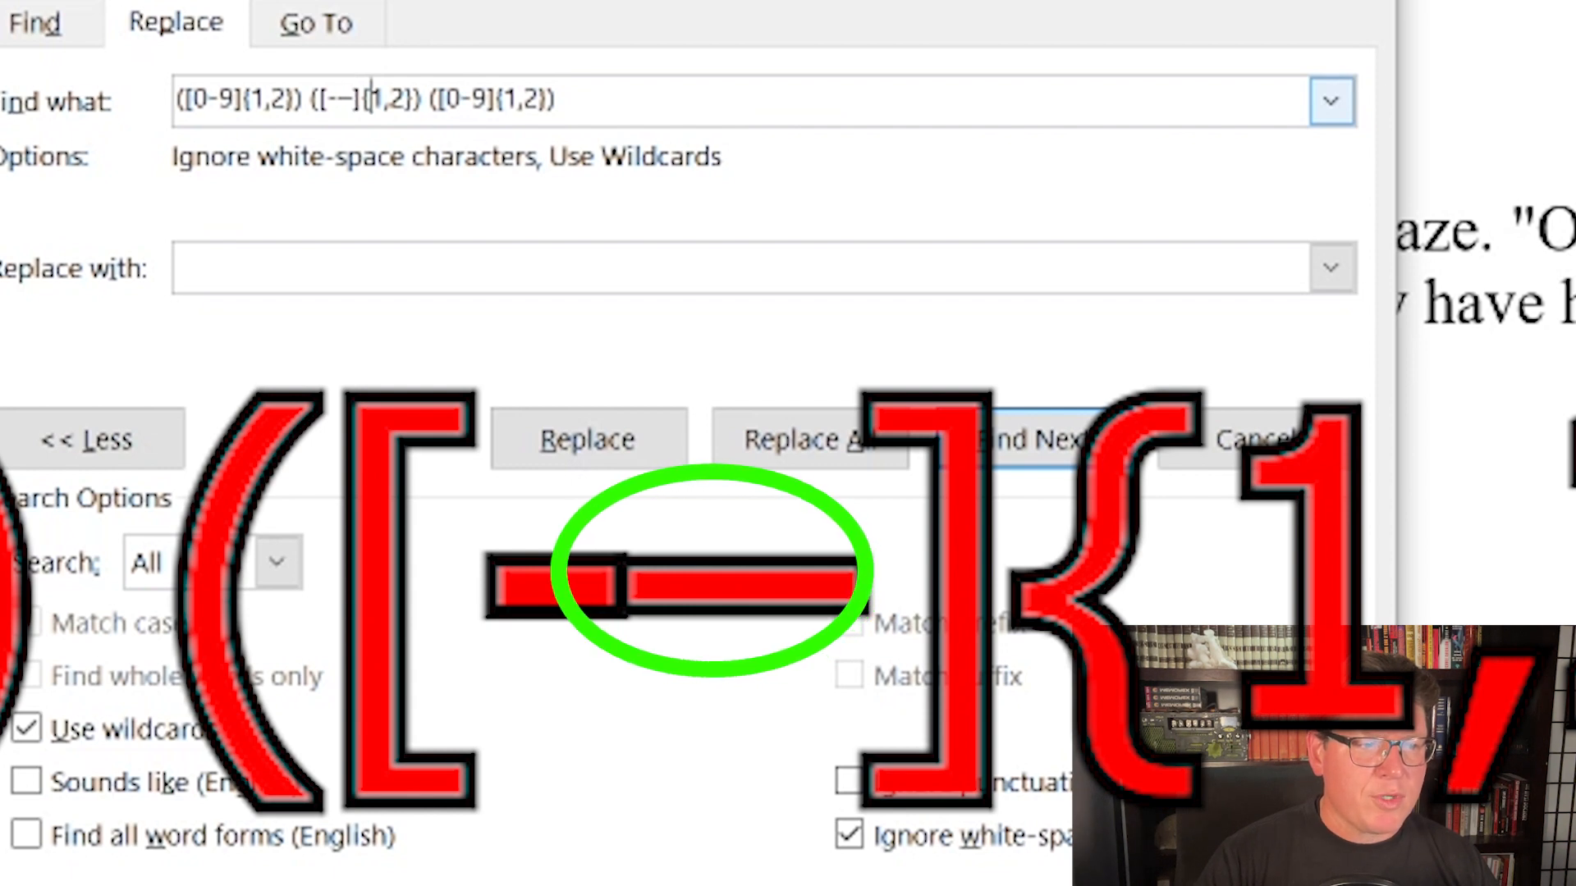
key("shift+Right")
key("shift+Right")
key("shift+Right")
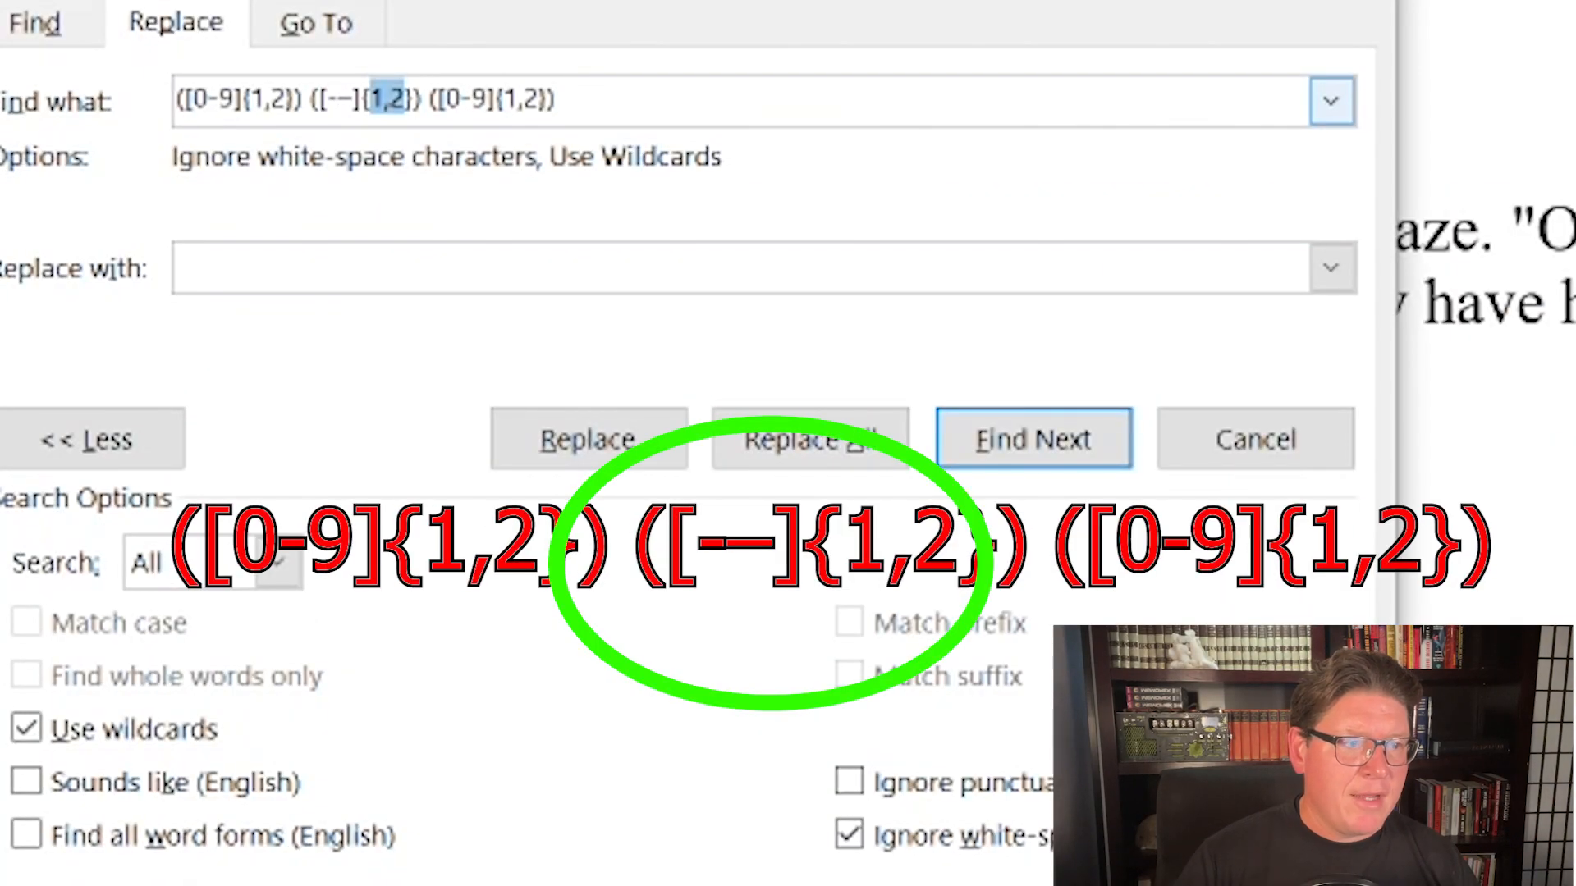
key("Right")
key("shift+Left")
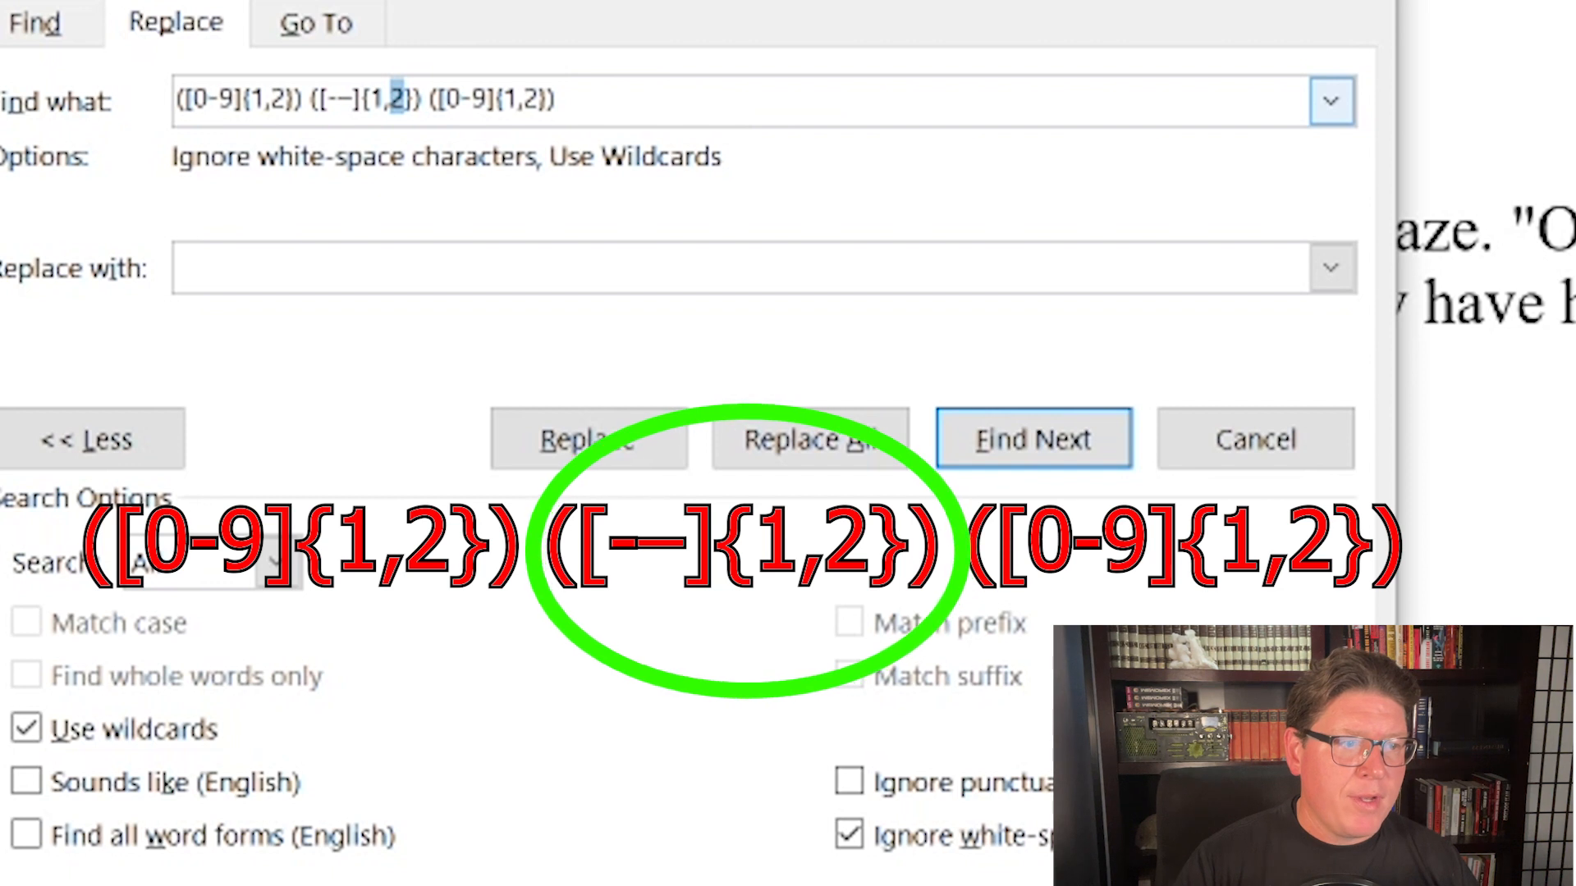
key("Left")
key("Left")
key("Left")
key("shift+Right")
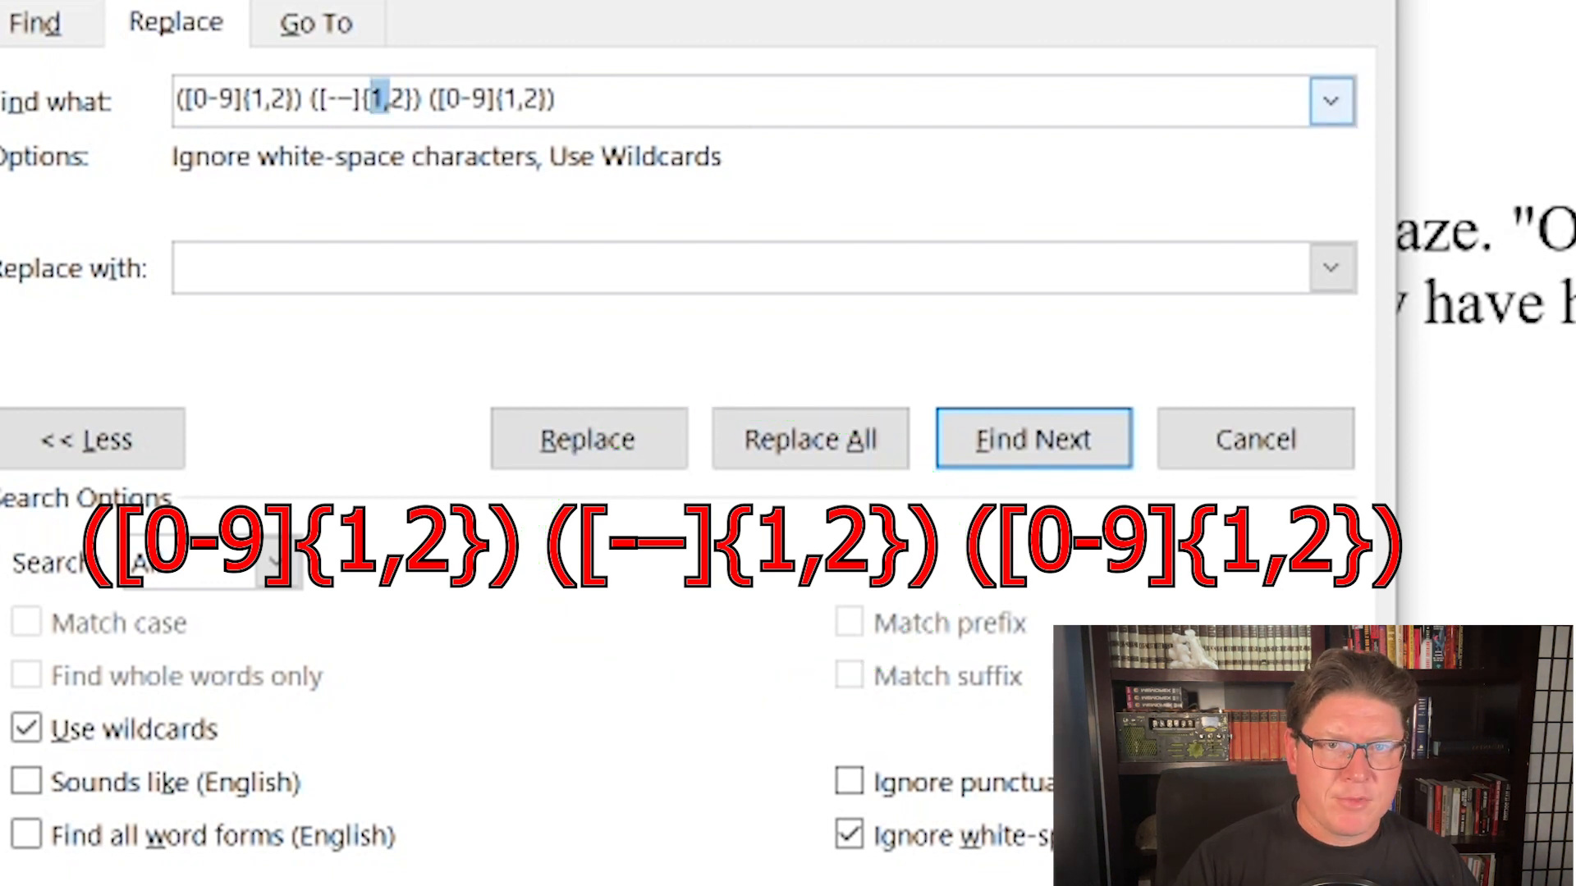
left_click_drag(558, 100, 437, 100)
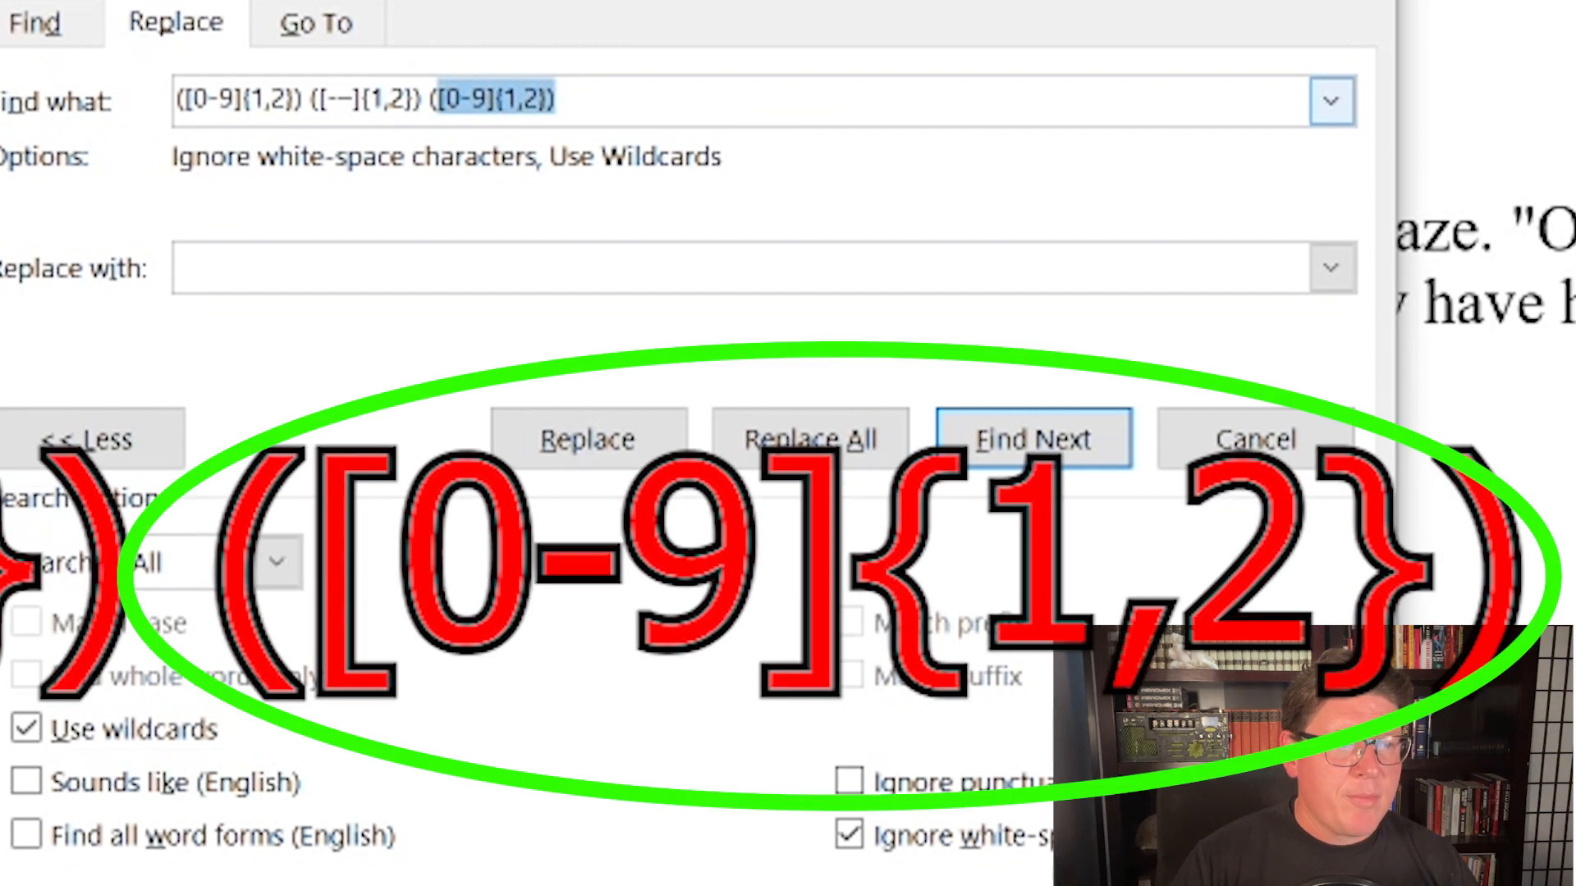
left_click(1, 493)
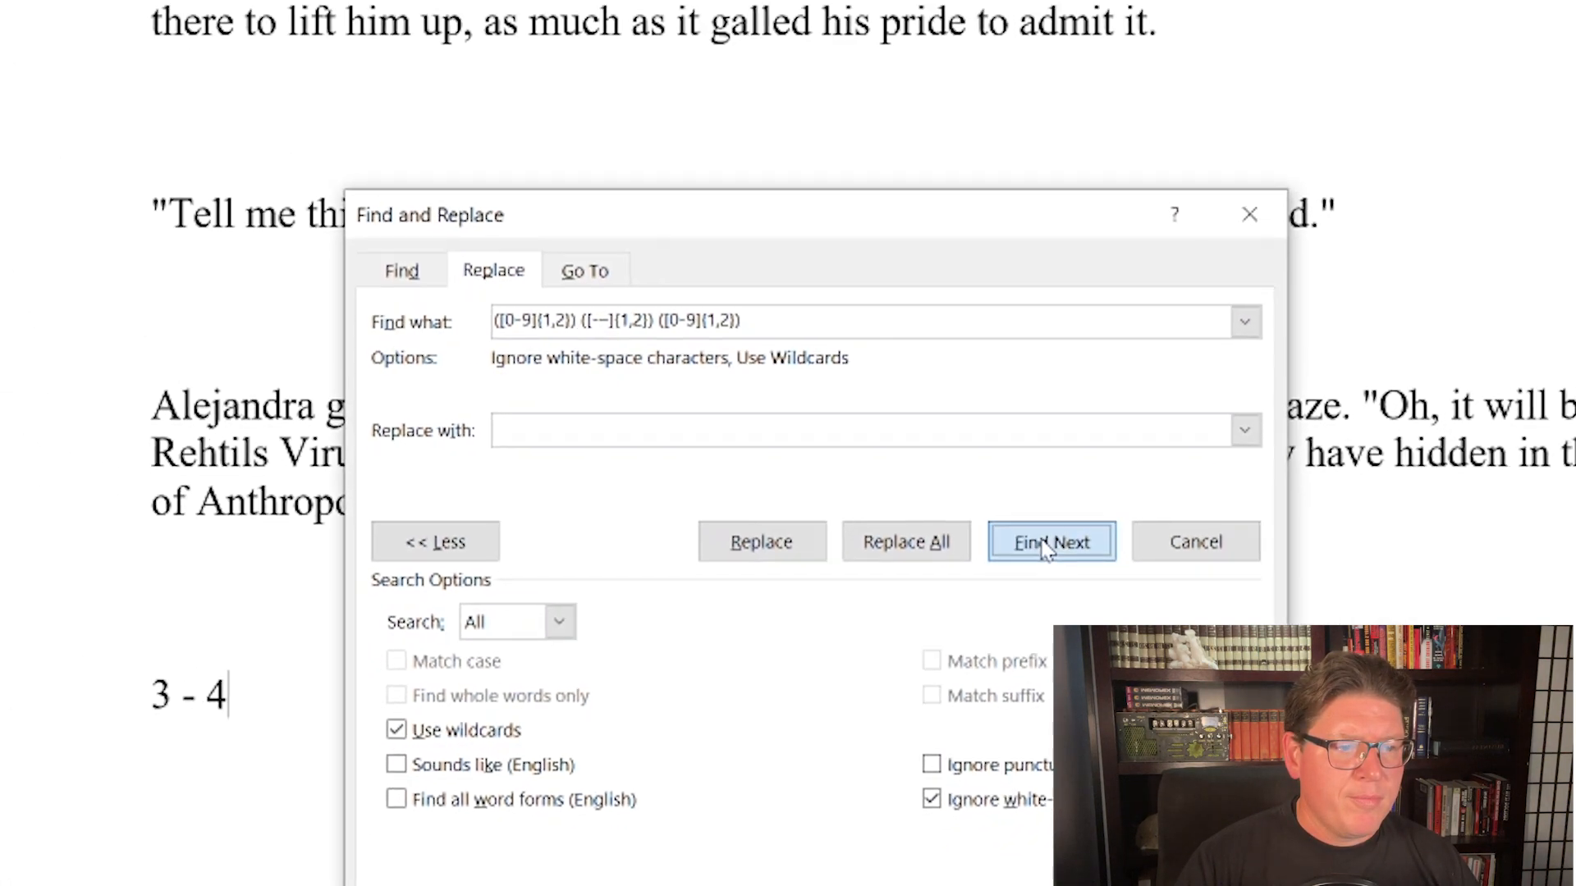
Step: Go through successive matches of the wildcard pattern in the document
left_click(1046, 548)
left_click(1046, 548)
left_click(1046, 549)
left_click(1046, 548)
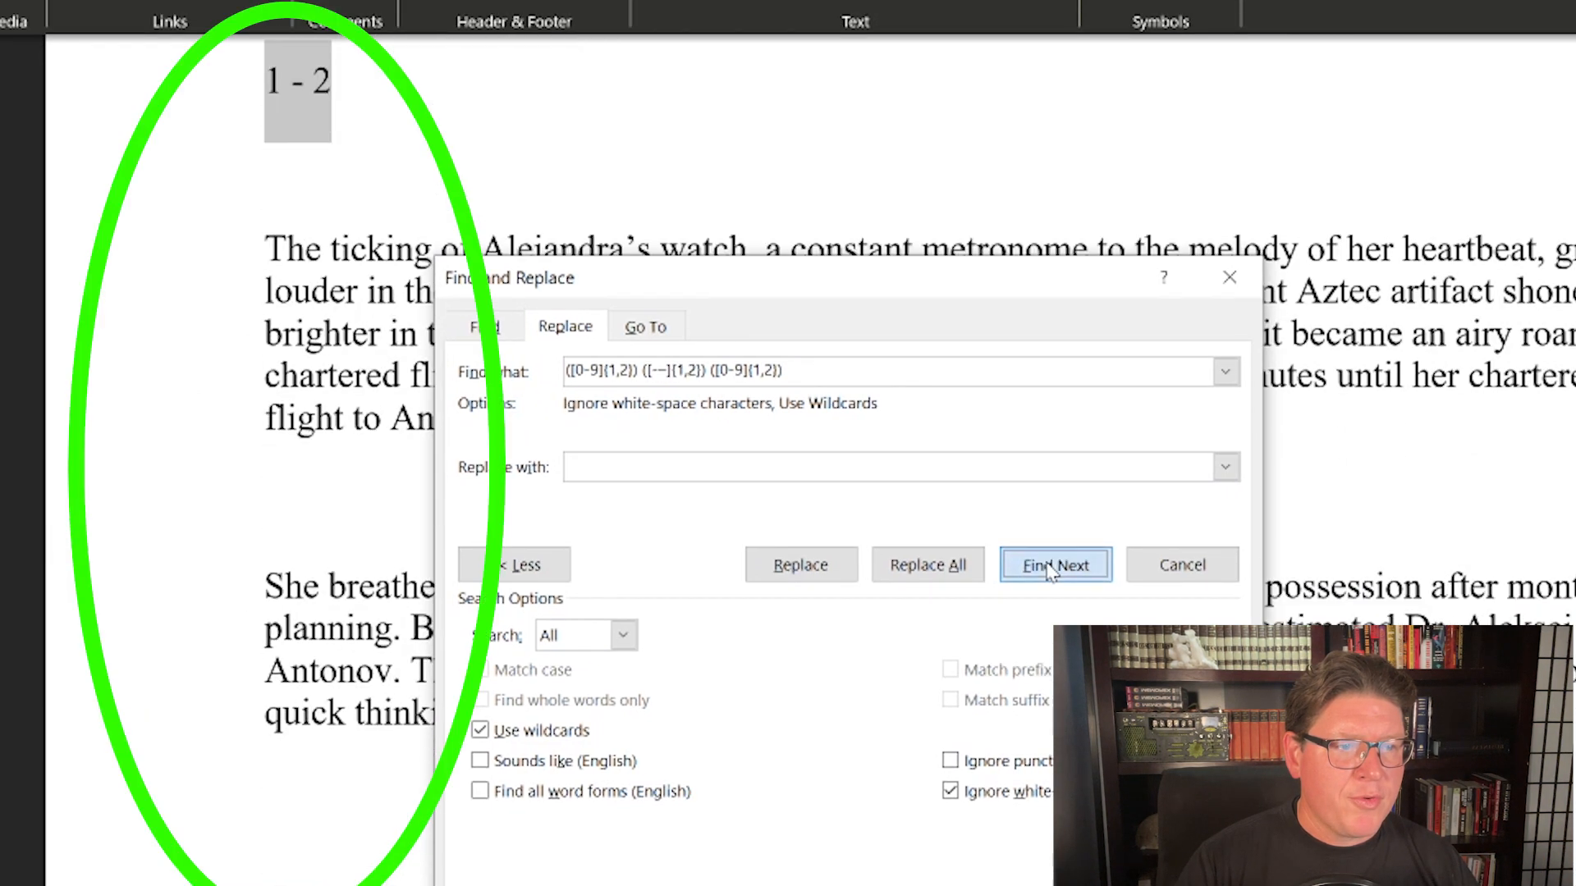
left_click(1048, 566)
left_click(1048, 566)
left_click(1048, 566)
left_click(1048, 567)
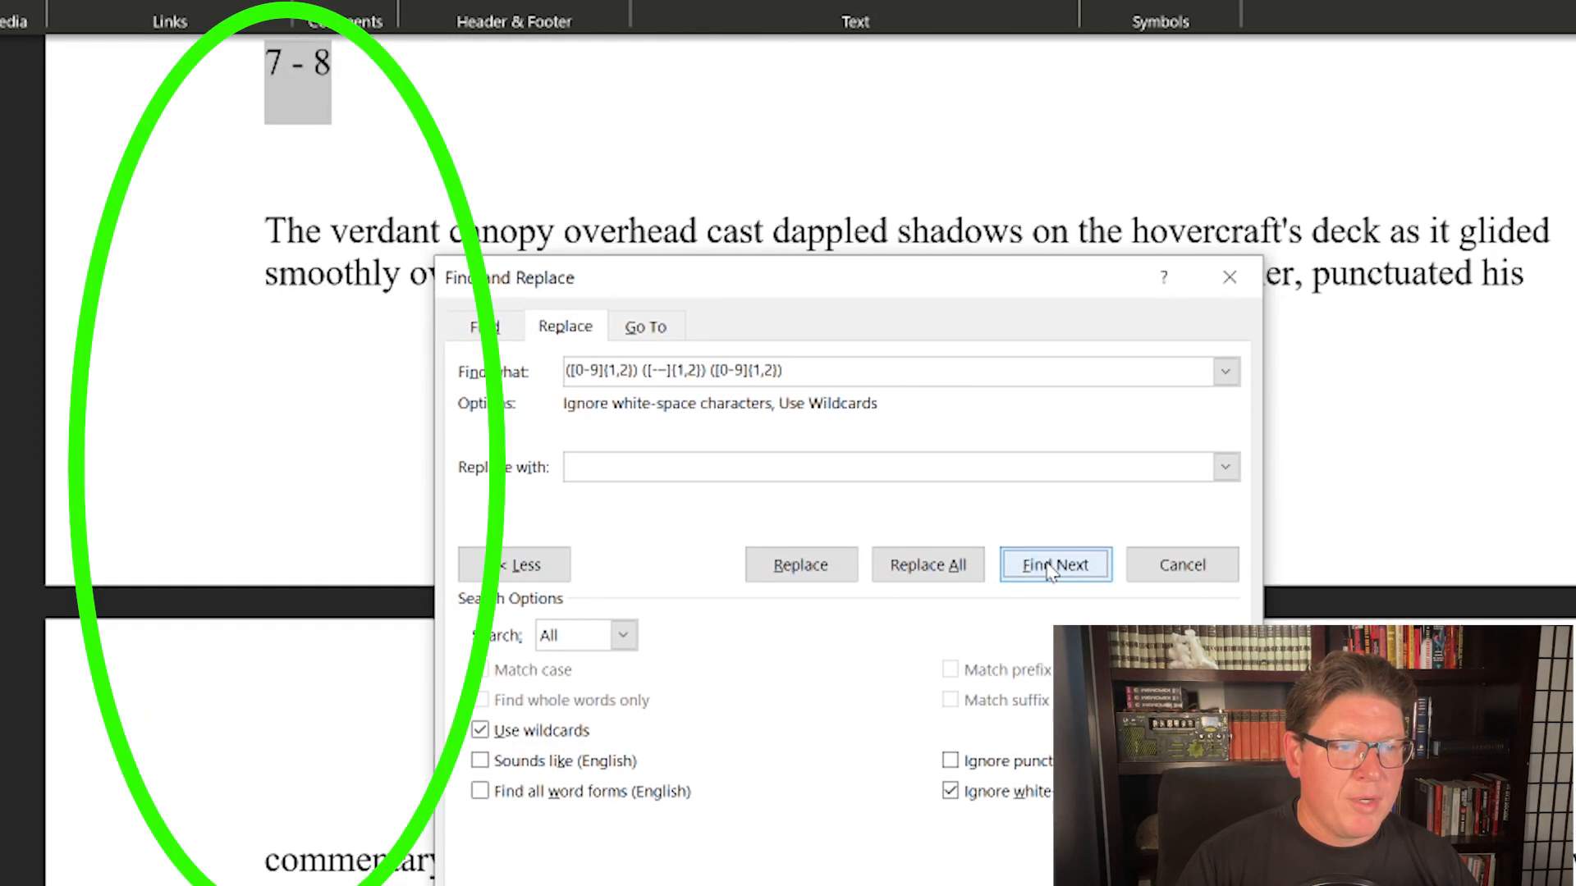
Step: Replace every match of the wildcard pattern in the document with "I found it"
left_click(640, 470)
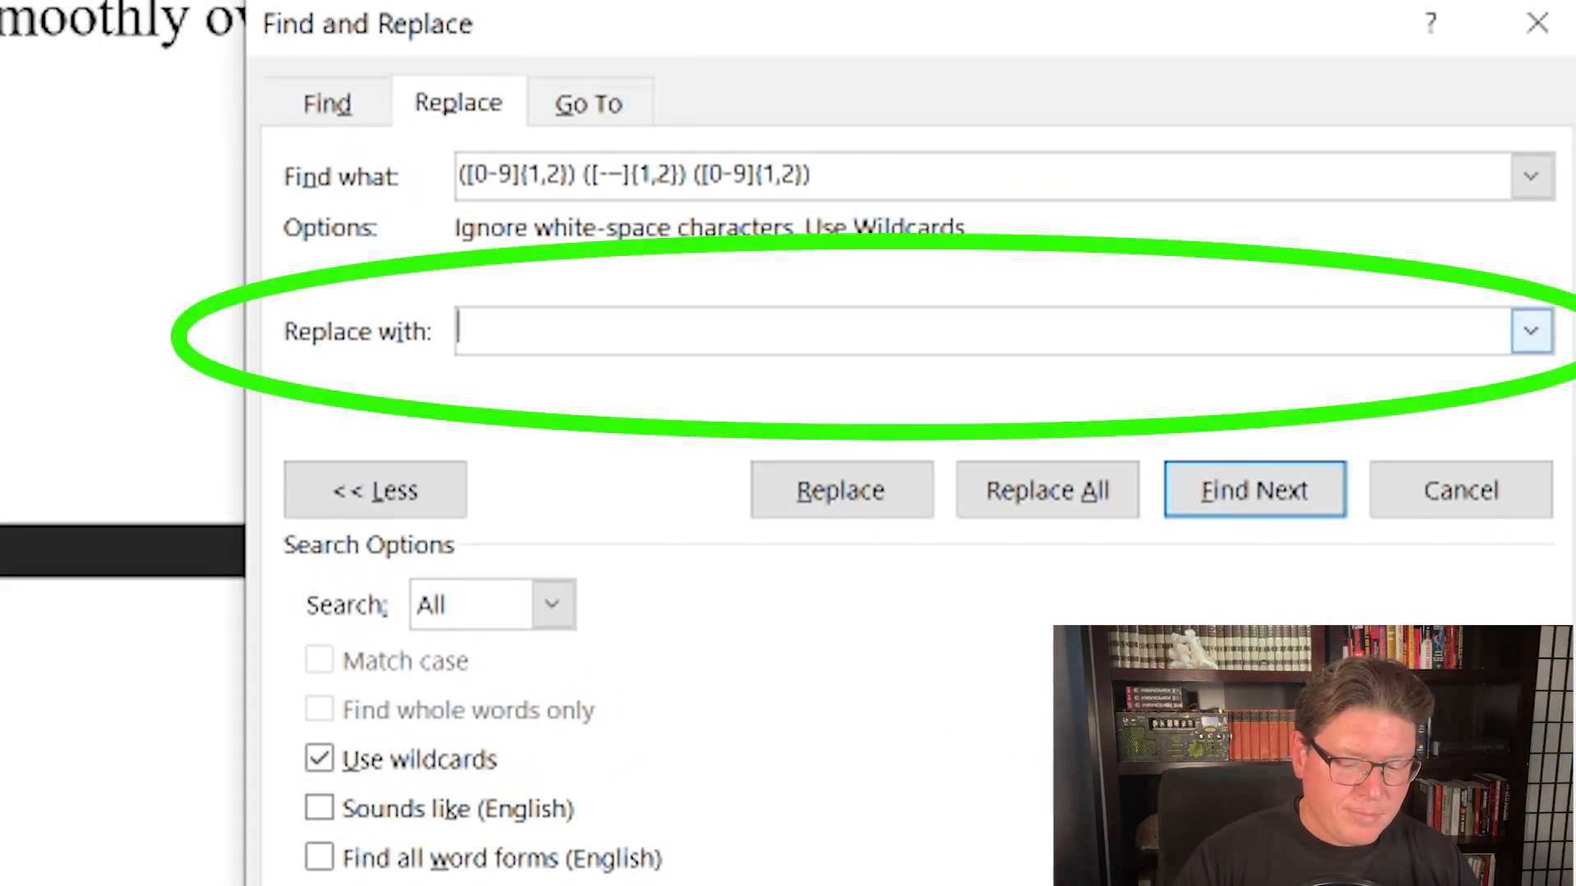
type("I f")
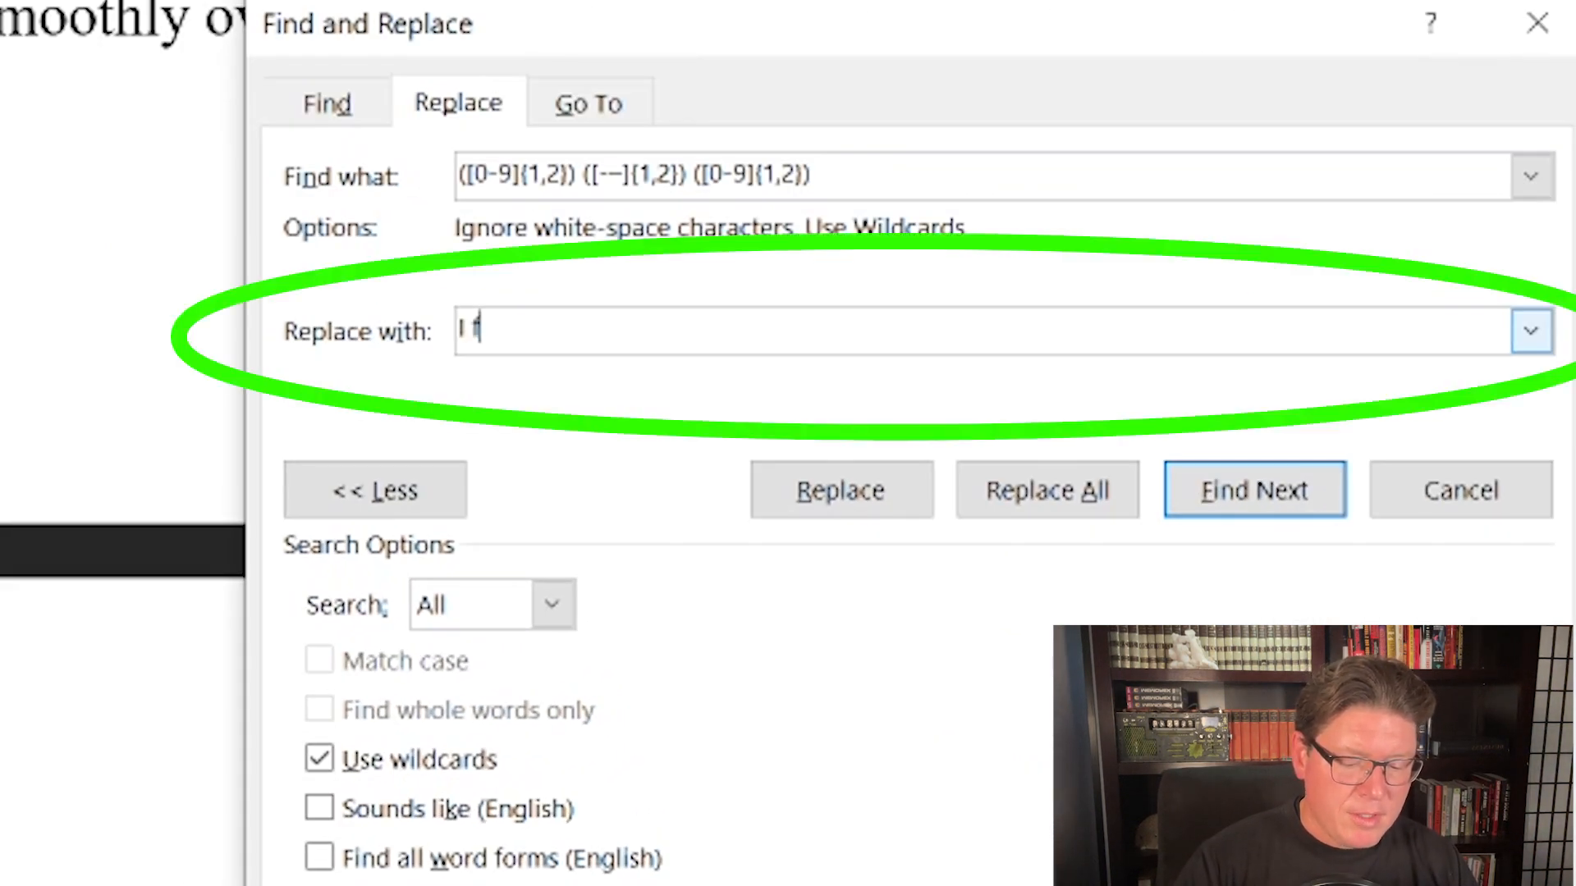
type("oun")
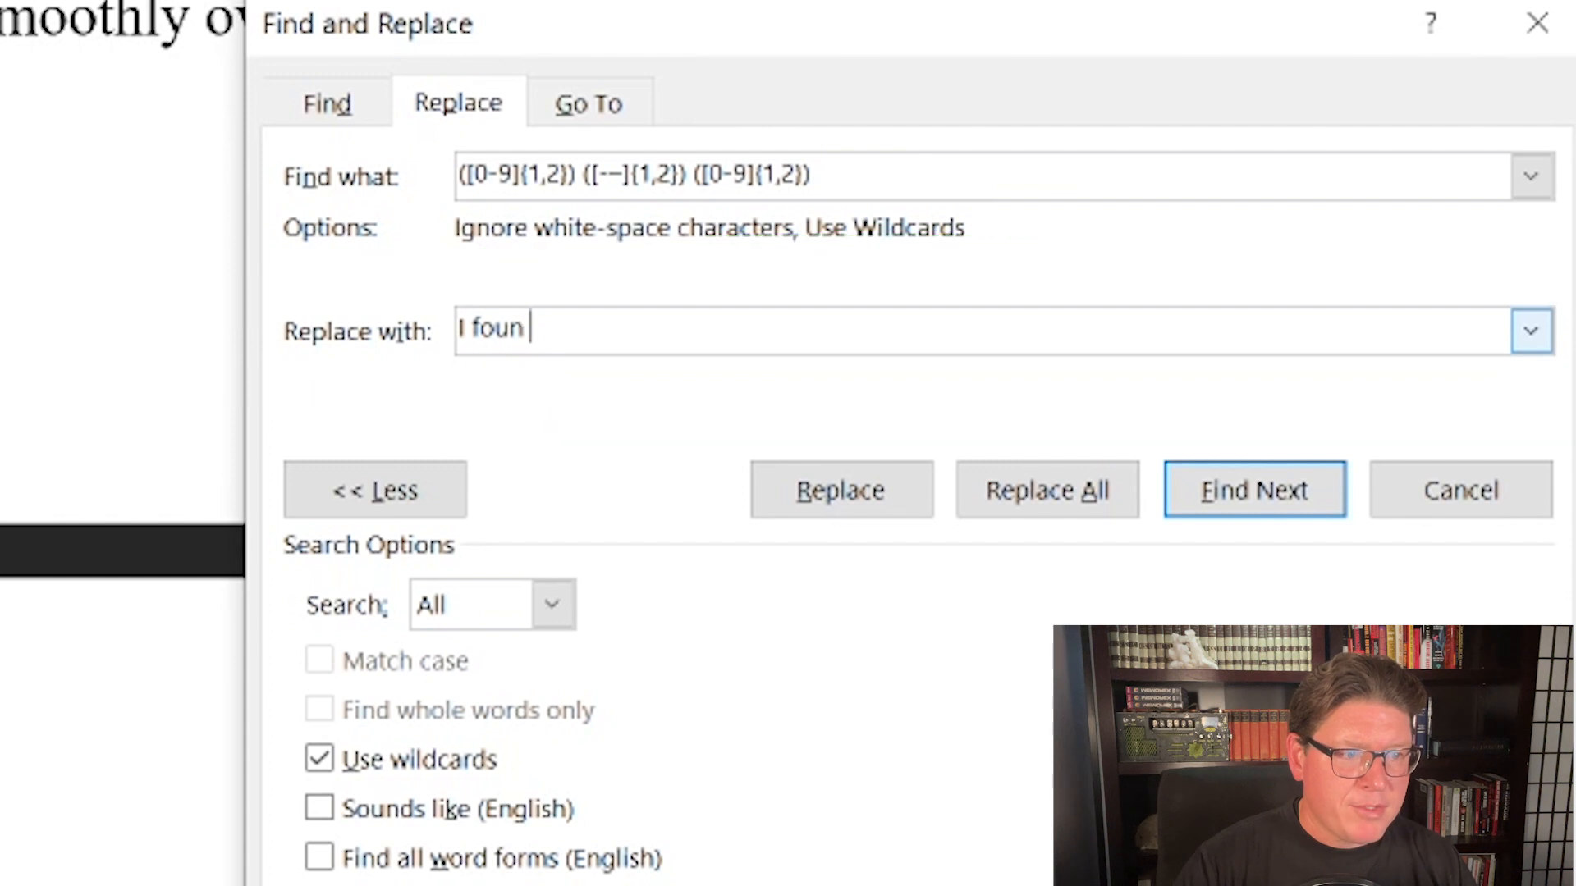
type("d it")
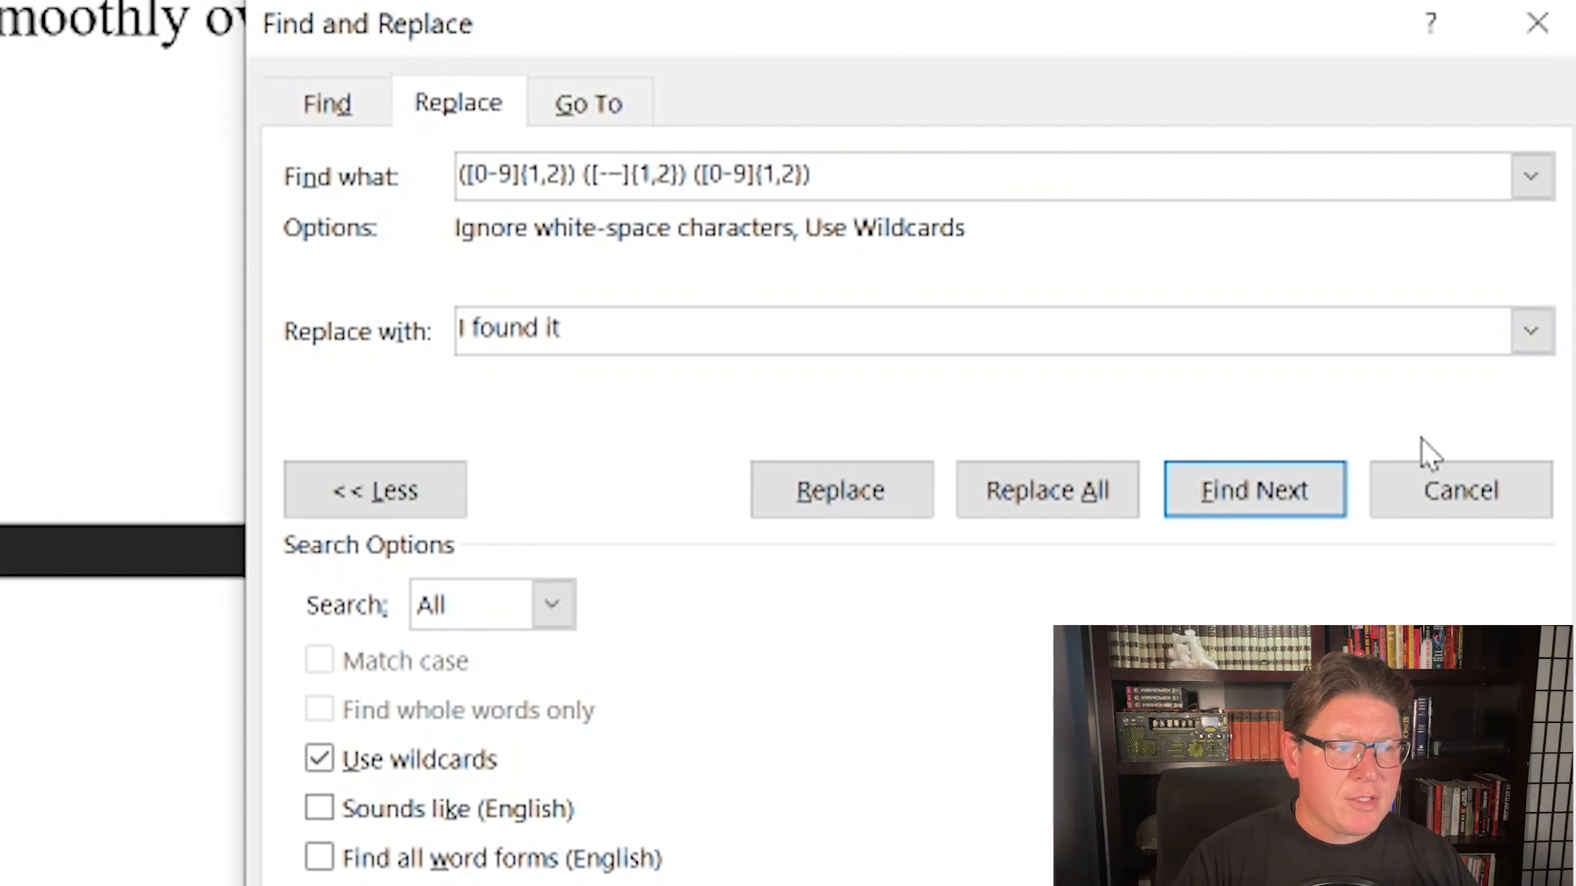
left_click(1063, 478)
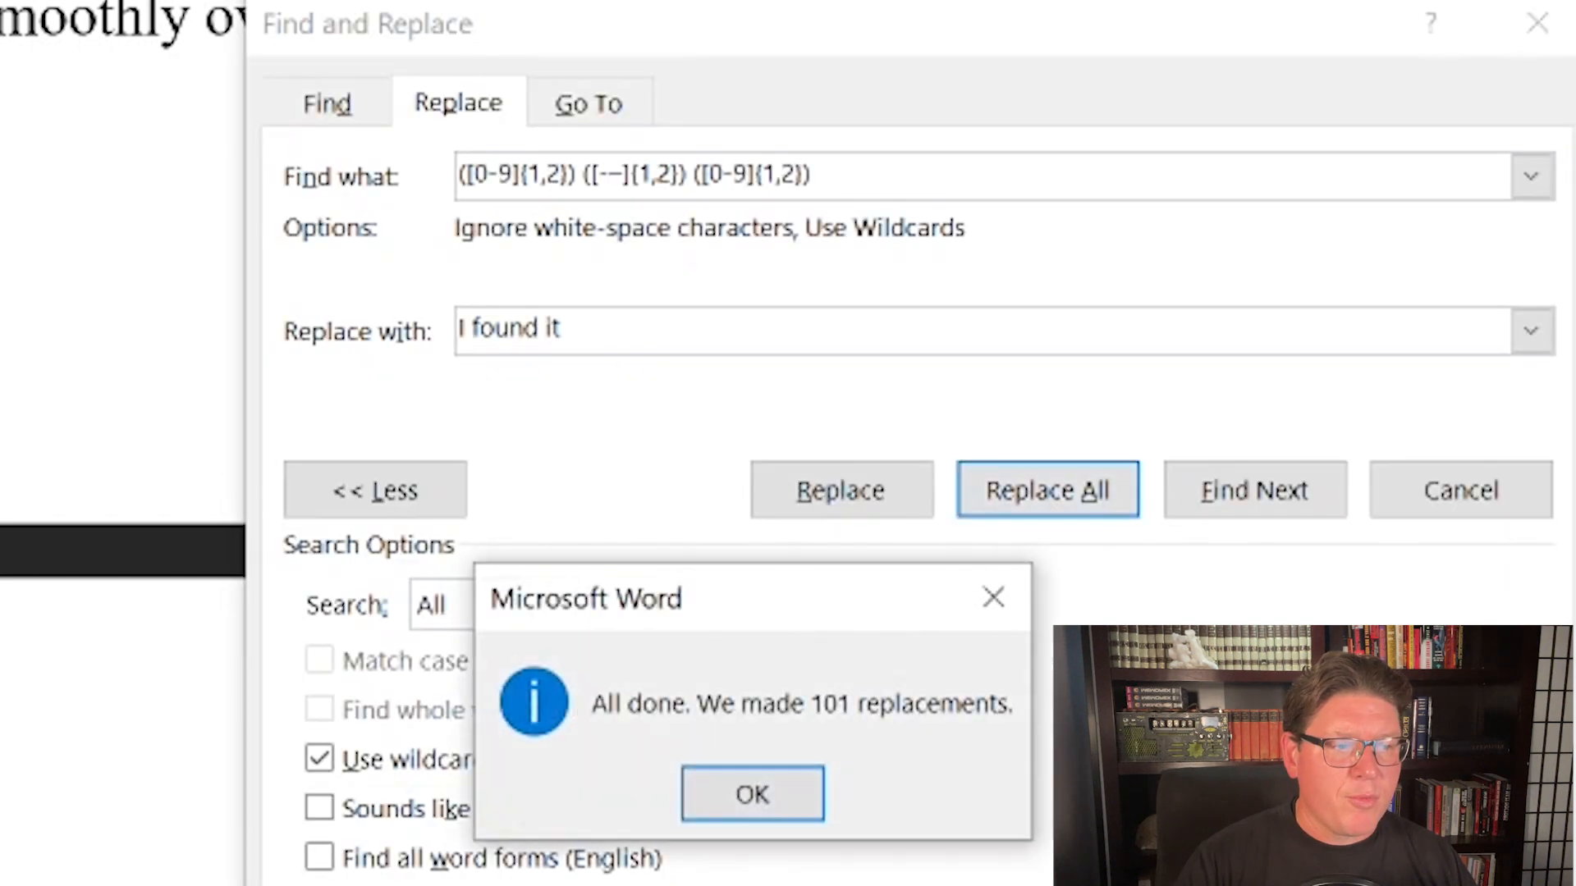
left_click(739, 792)
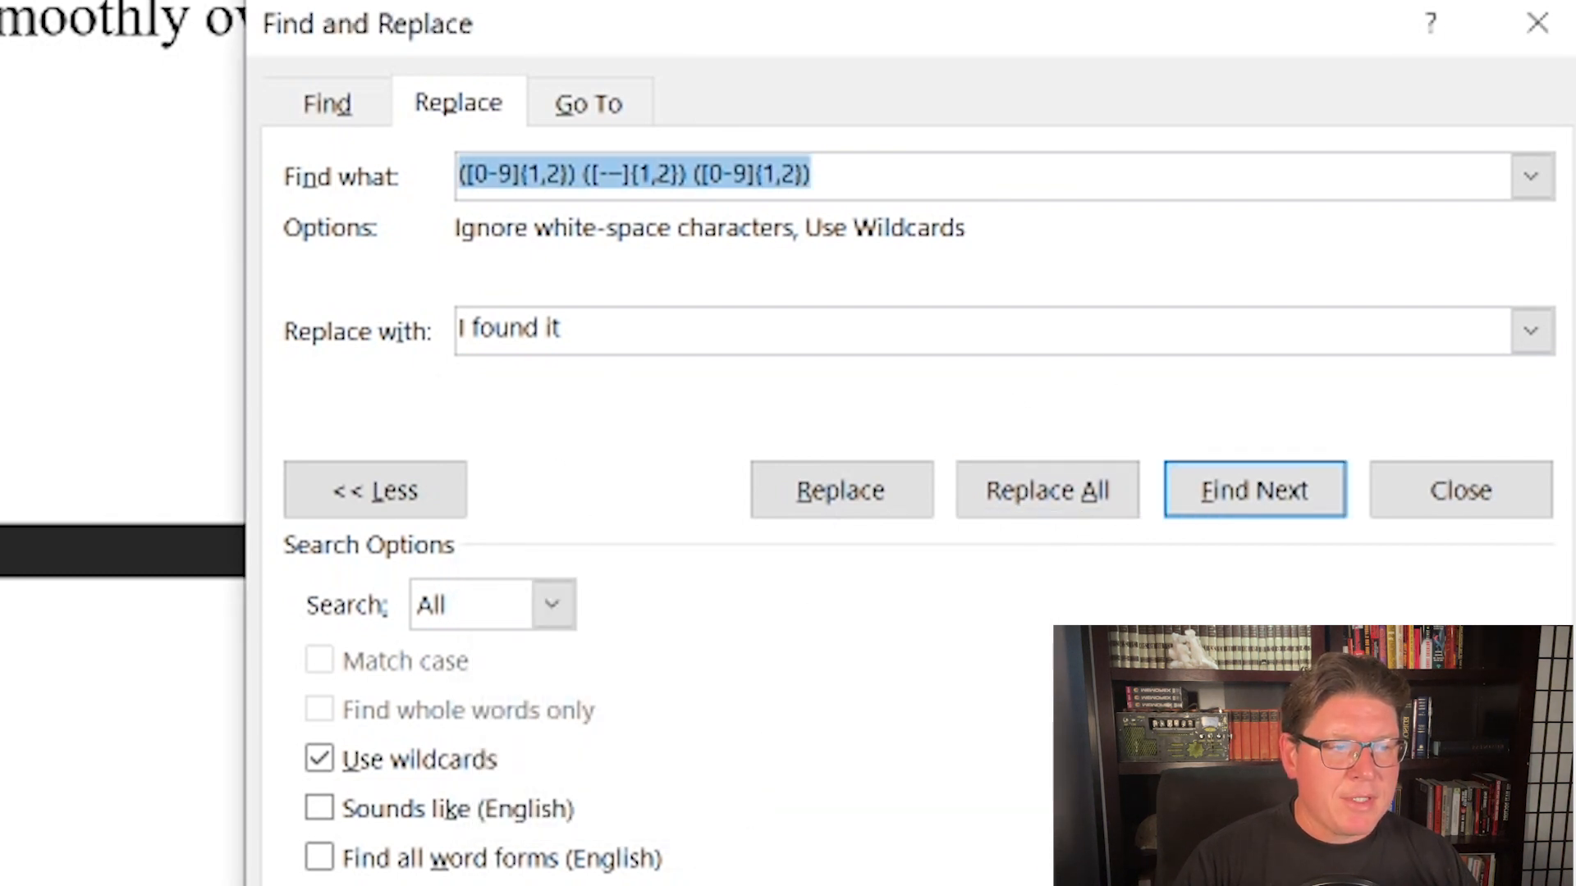
Step: Close Find and Replace after highlighting the search pattern, and examine the replaced text around the hovercraft scene
left_click(607, 331)
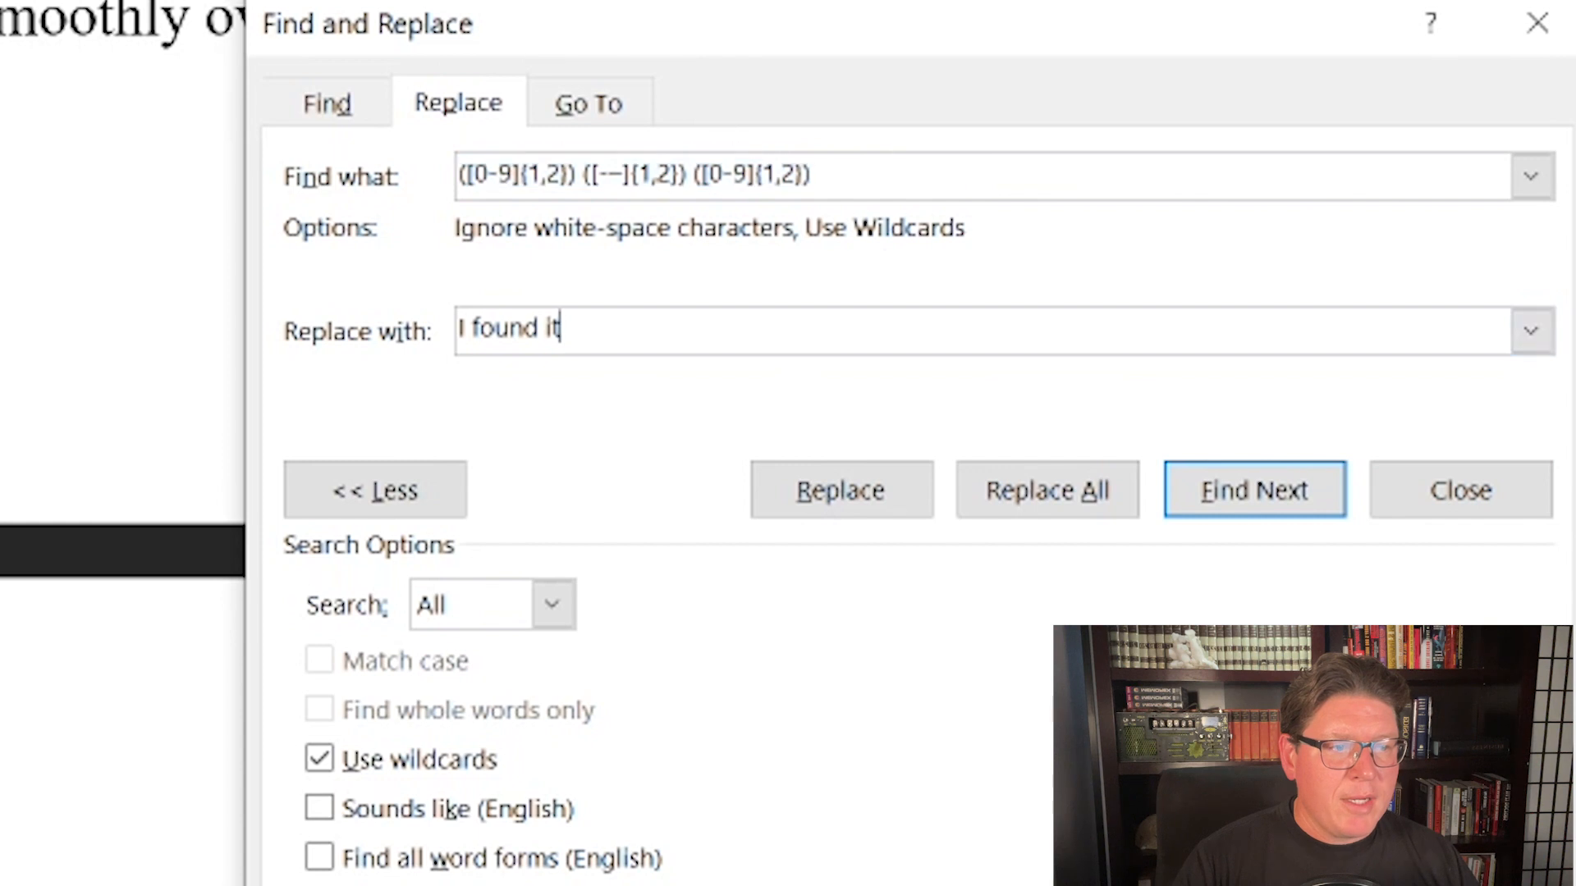
left_click_drag(829, 175, 456, 176)
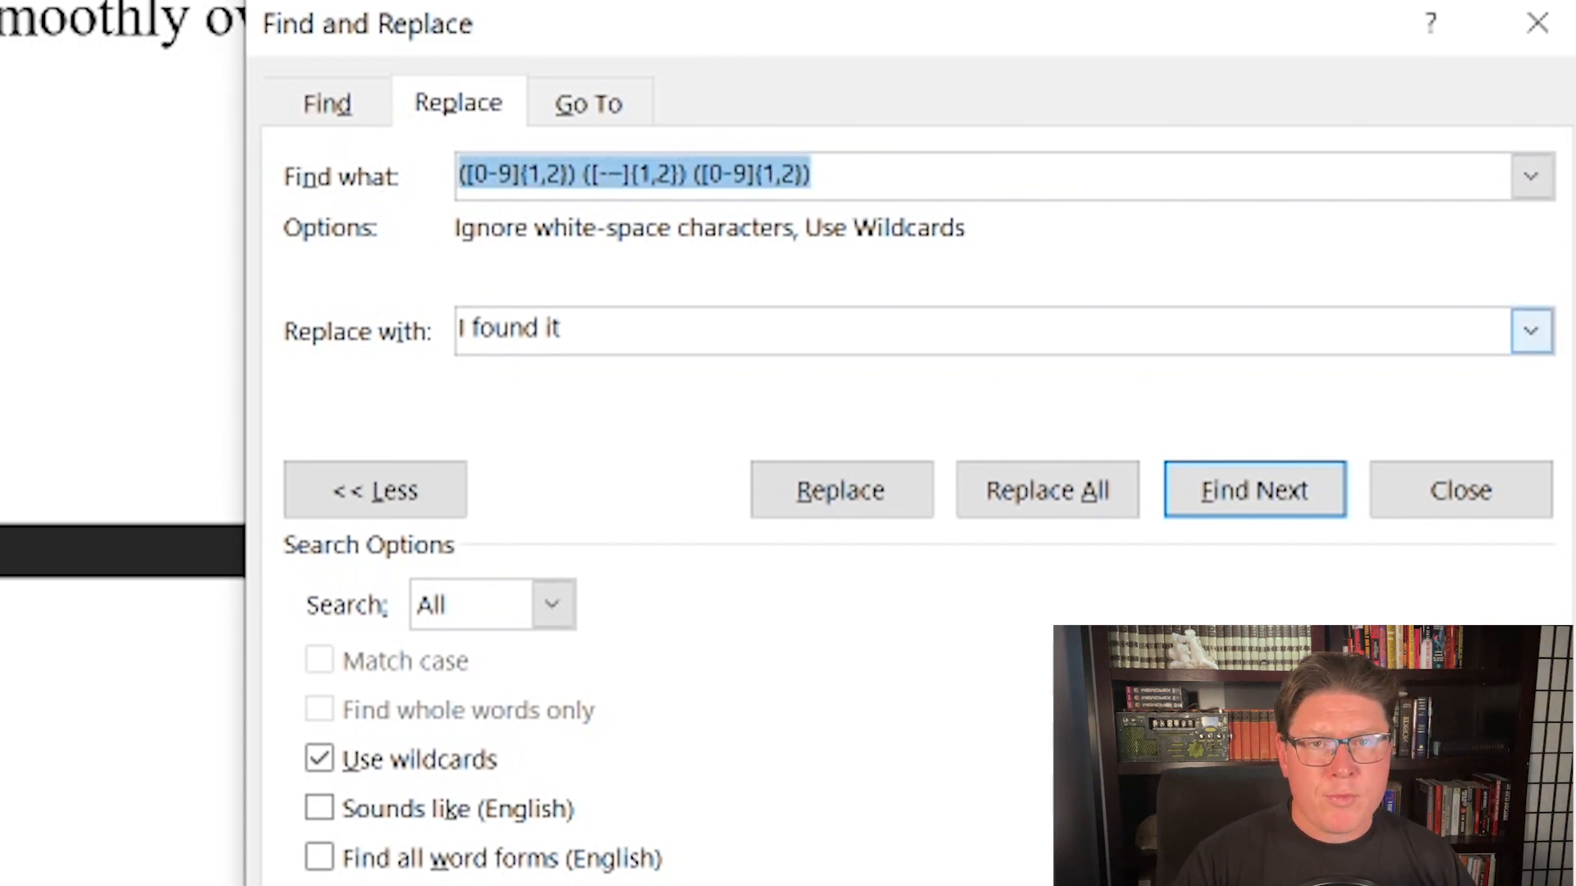
left_click(1537, 22)
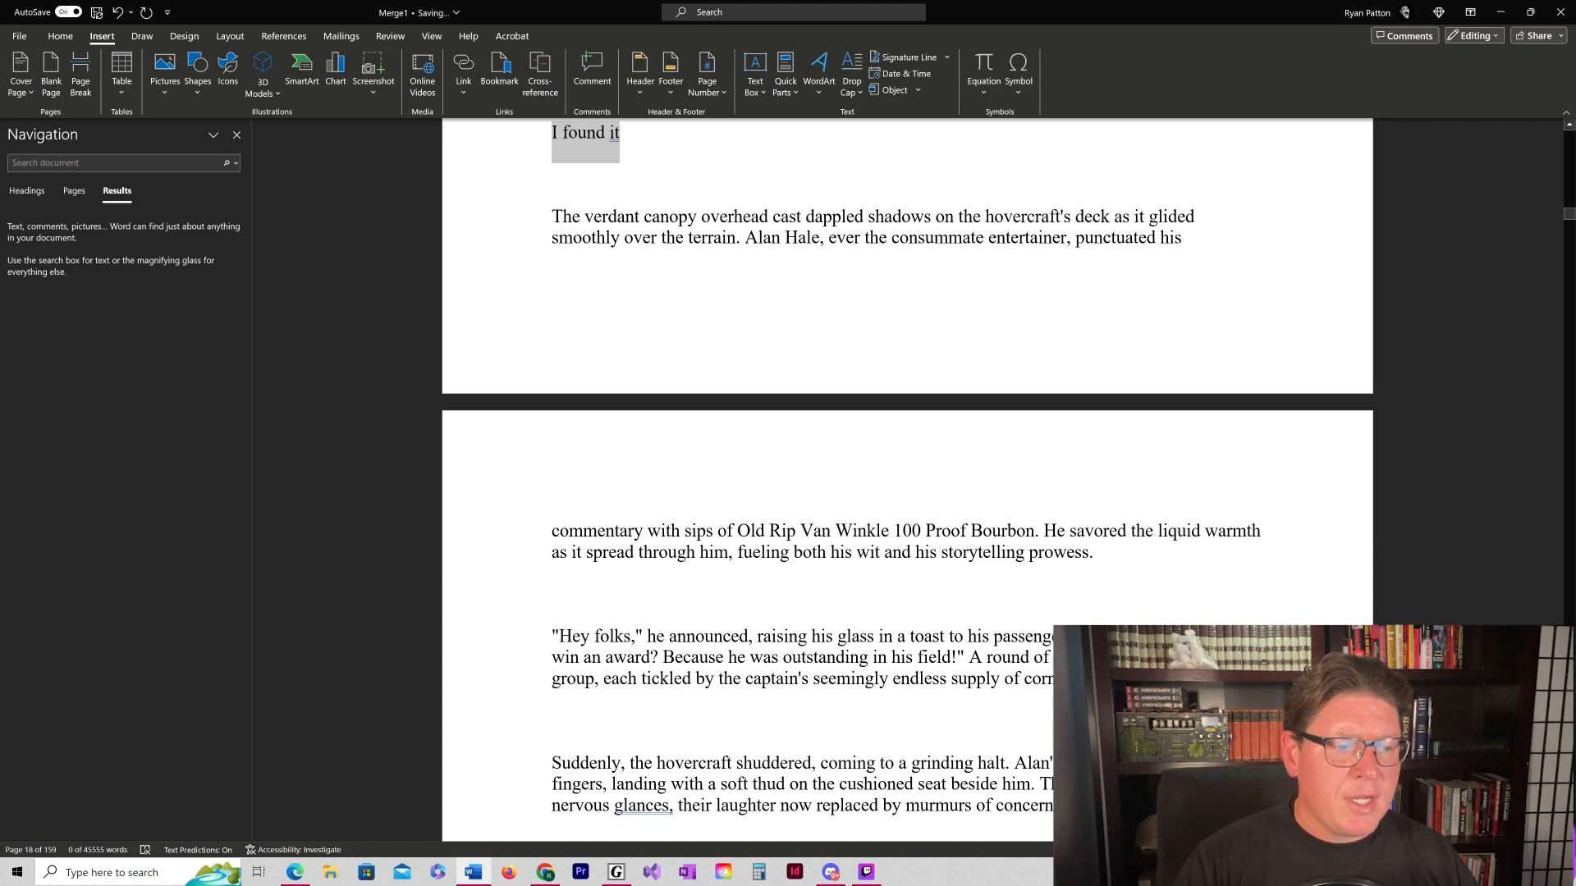
scroll(907, 460, "up", 5)
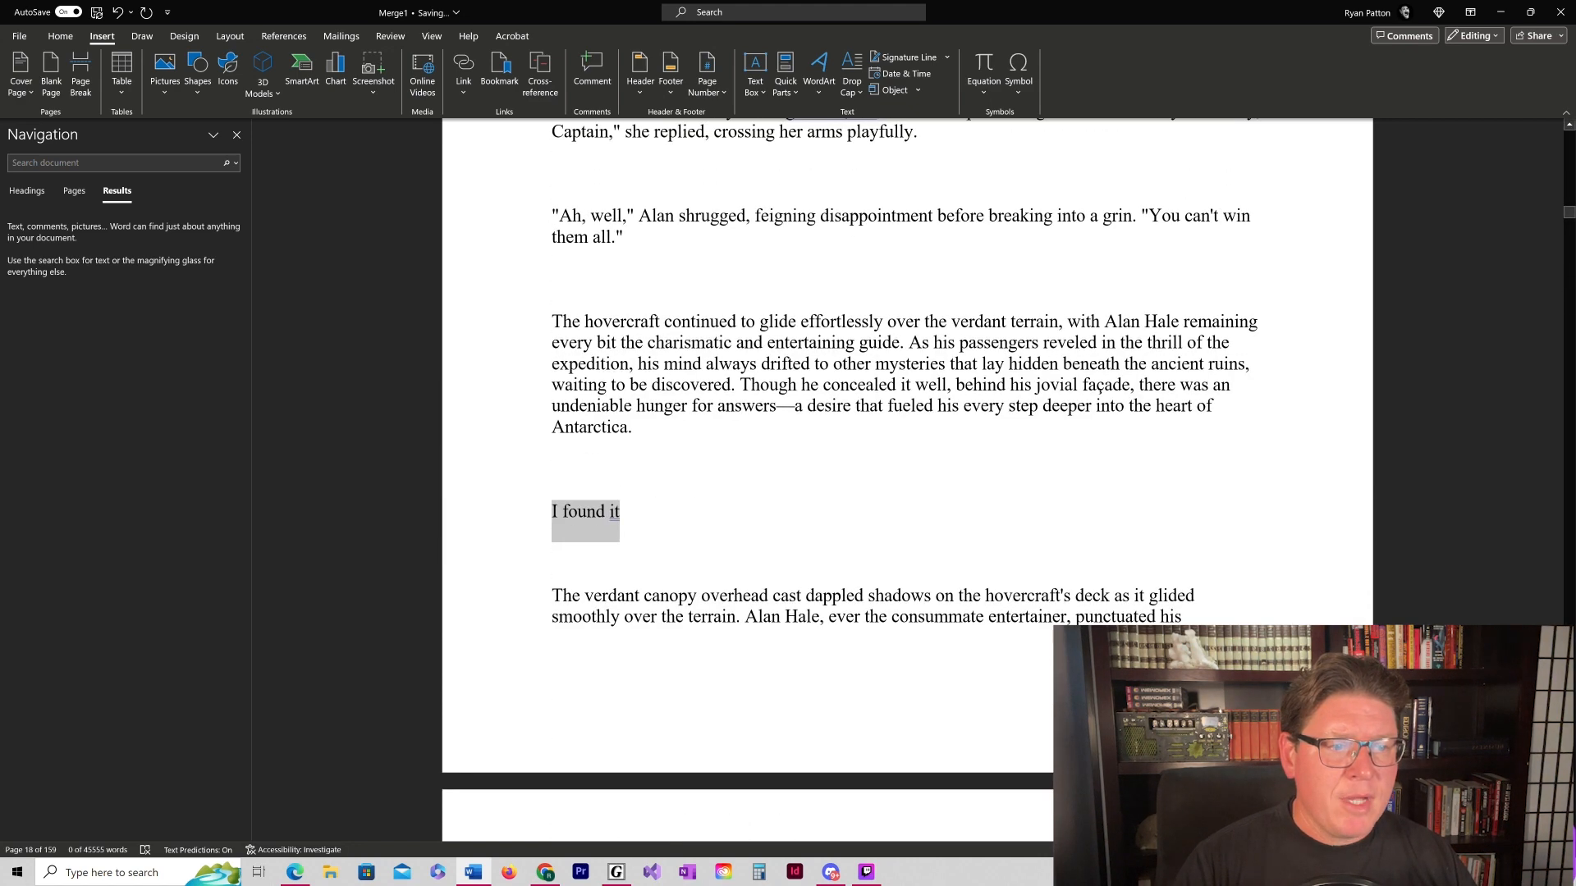
scroll(907, 480, "down", 10)
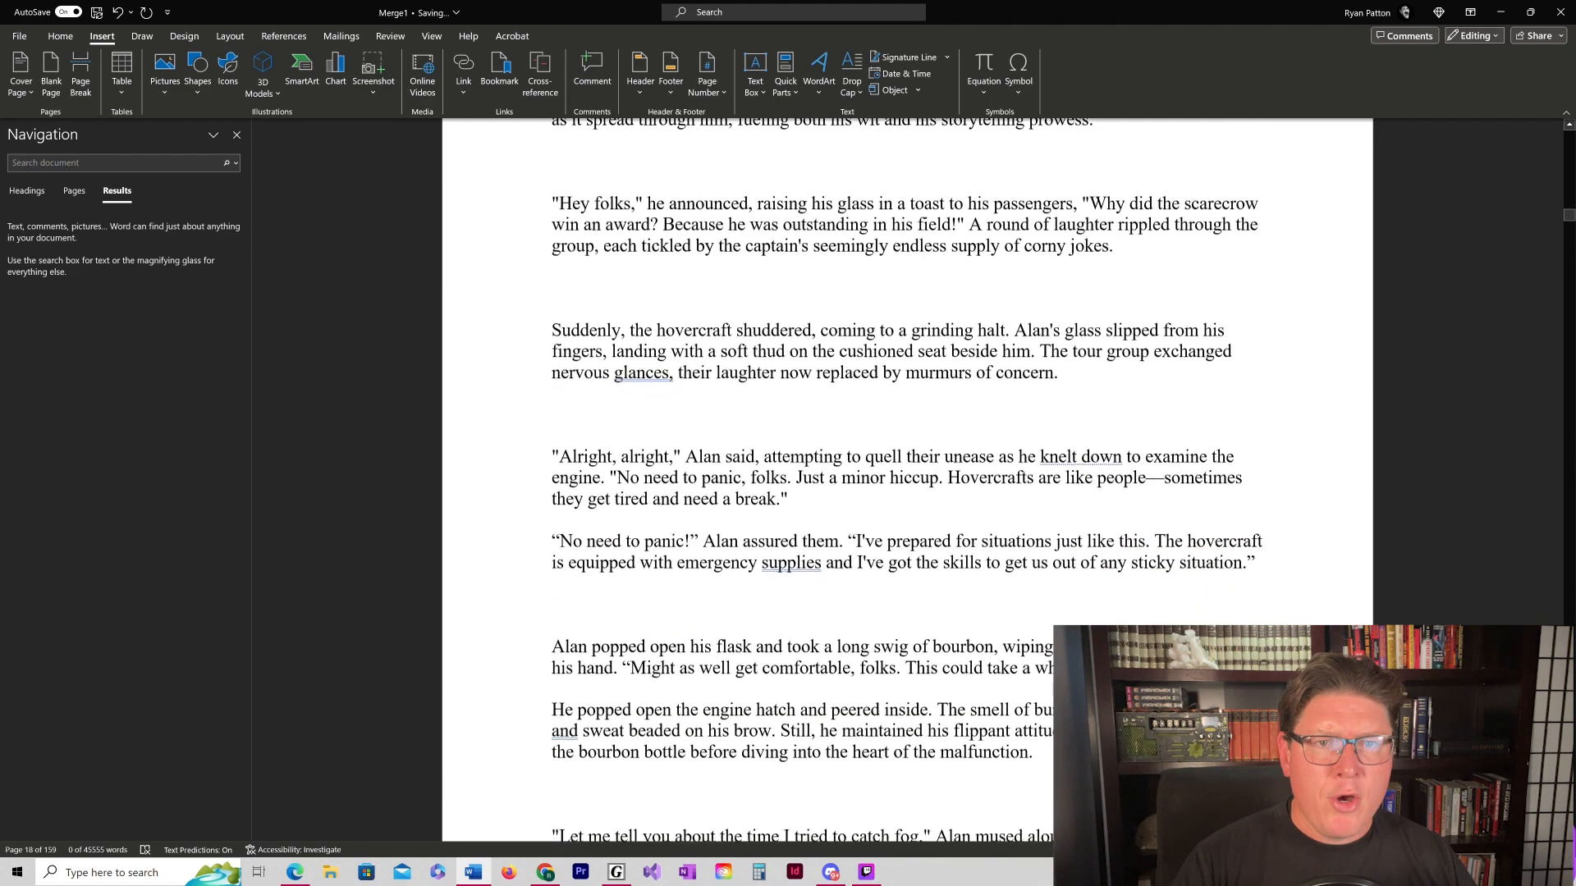
scroll(907, 480, "up", 11)
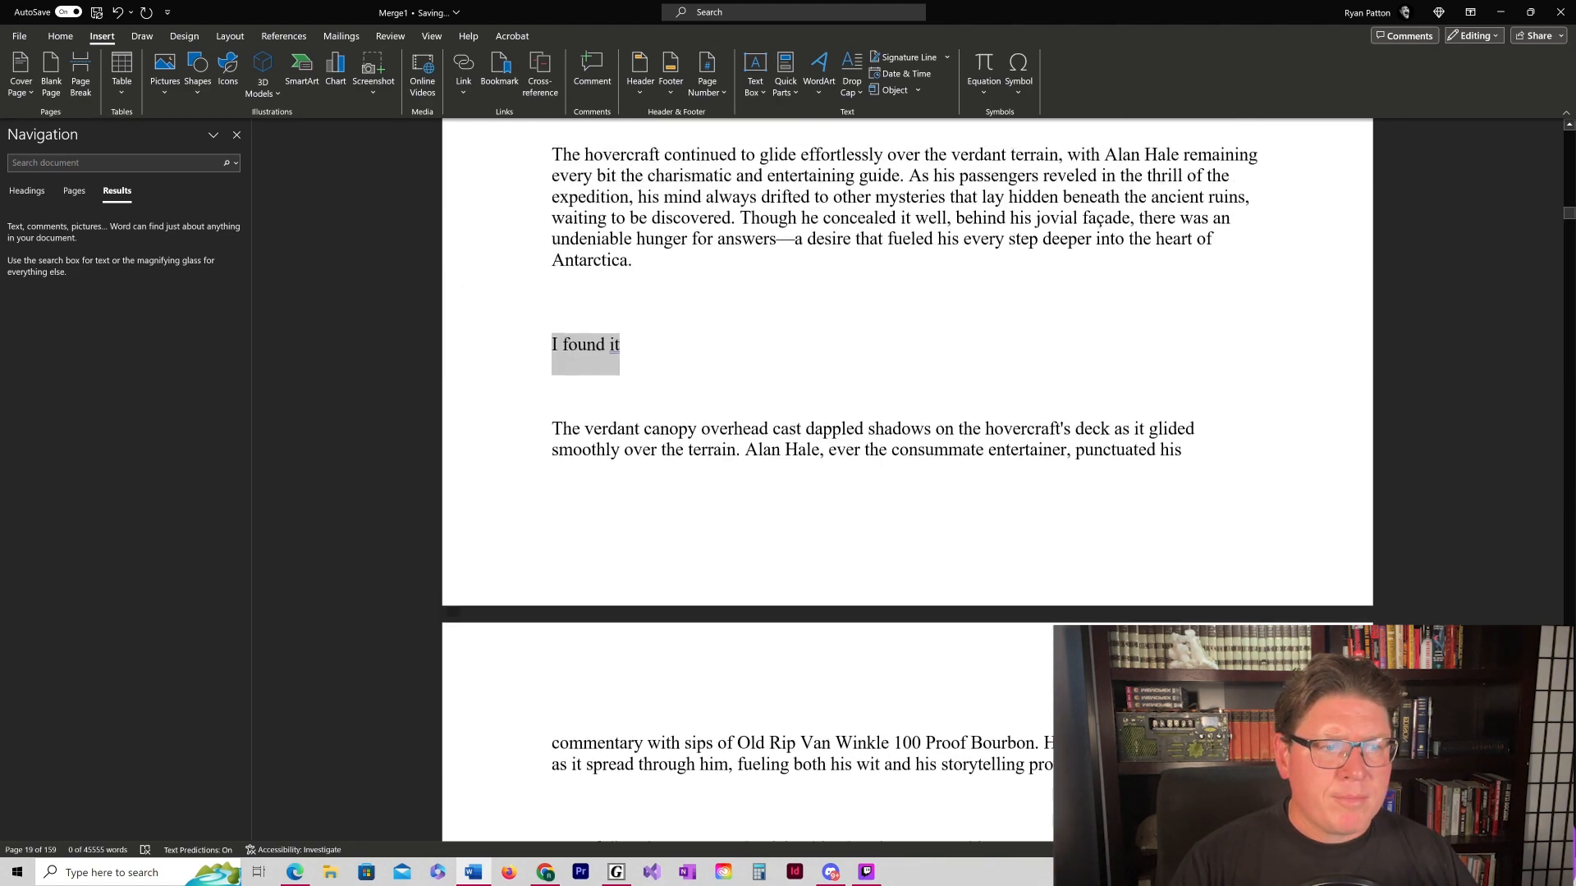
scroll(907, 480, "up", 4)
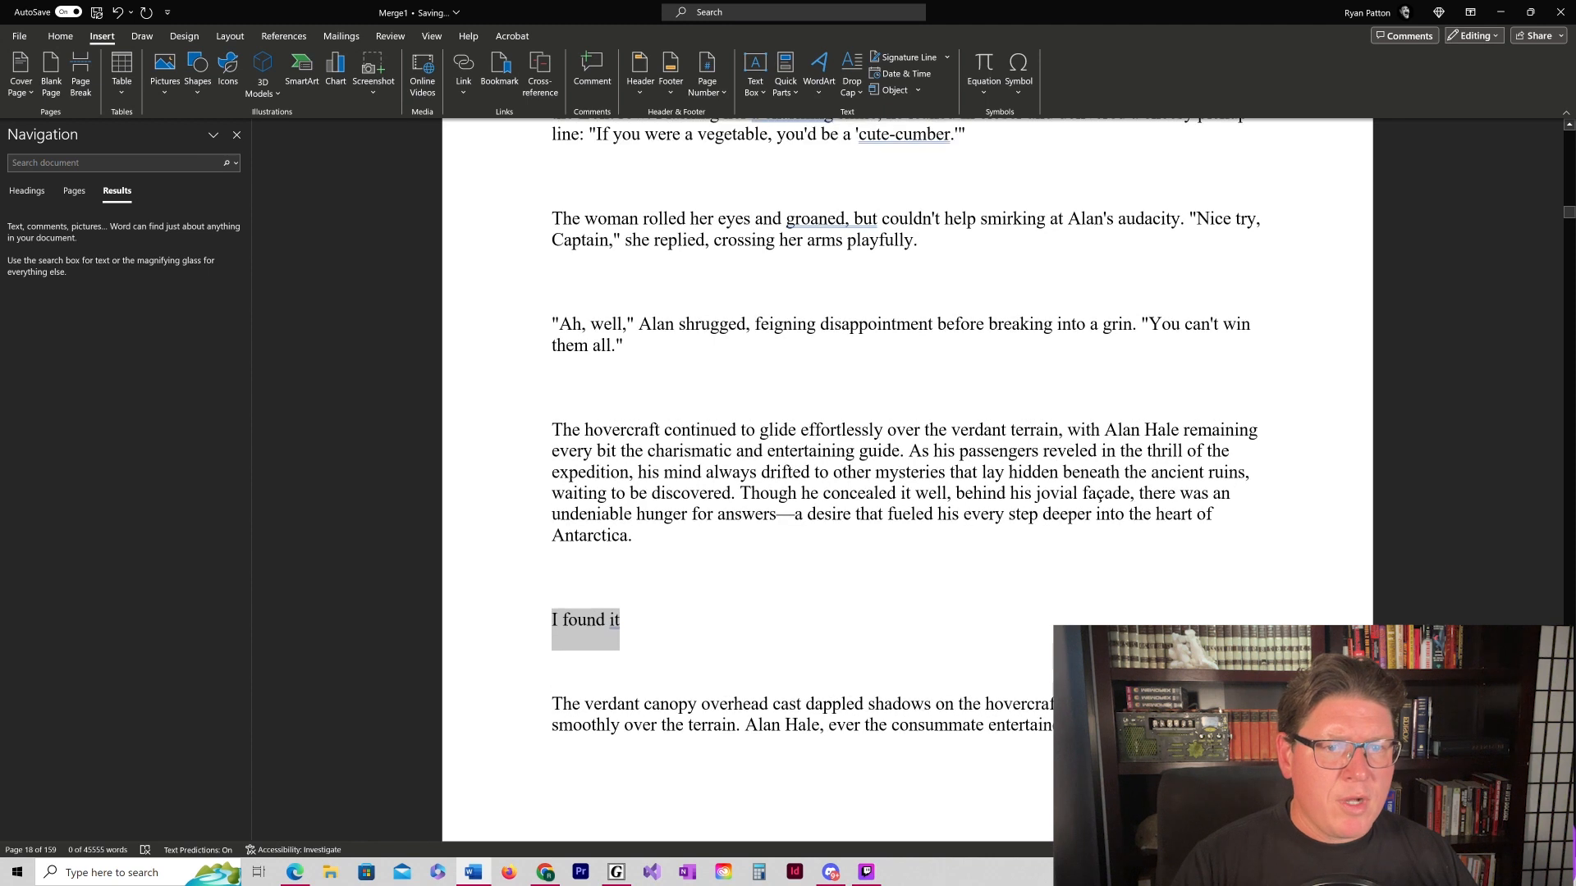